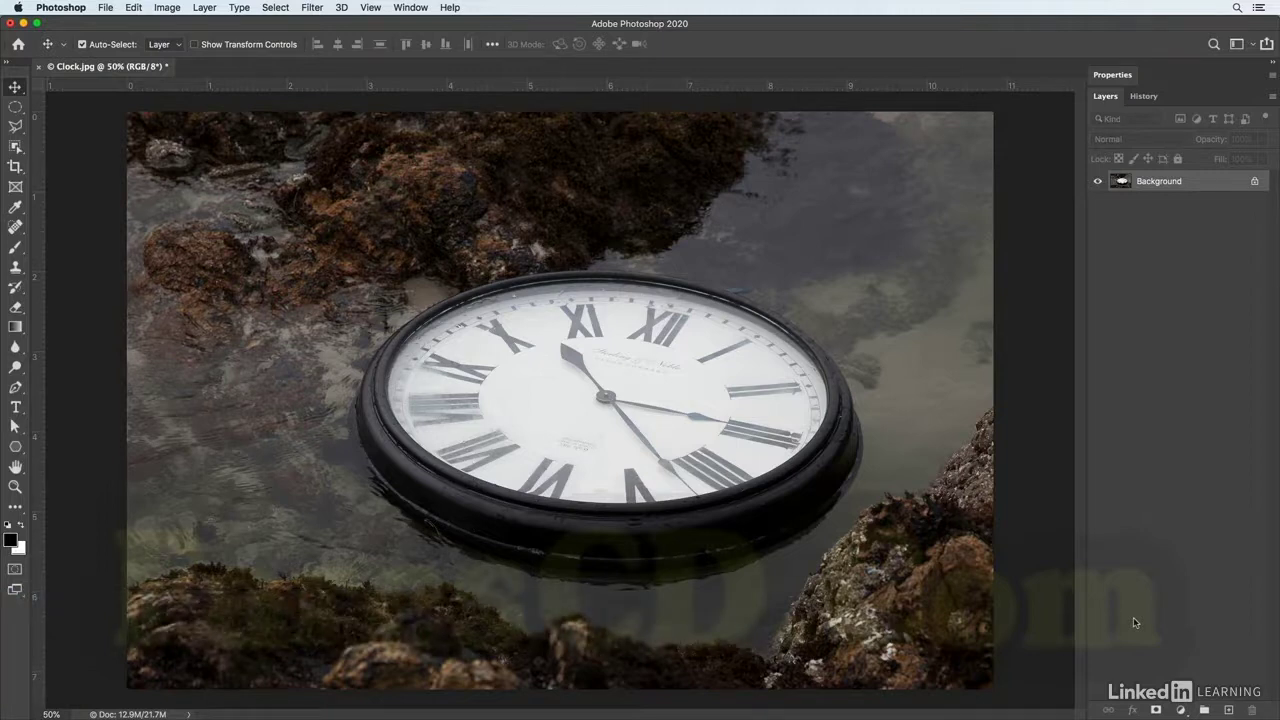
Draw an elliptical selection around the floating clock and copy it onto a new Layer 1
click(15, 106)
drag(349, 249, 883, 591)
key(space)
key(space)
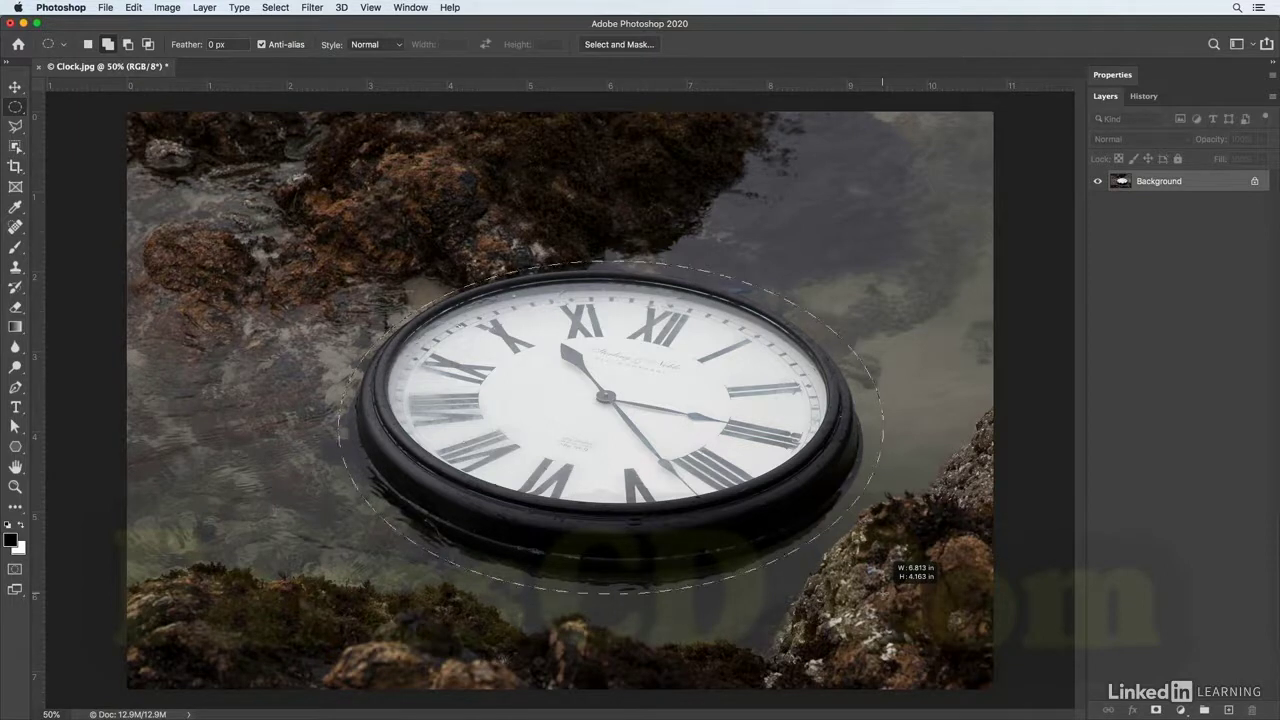
drag(883, 591, 883, 596)
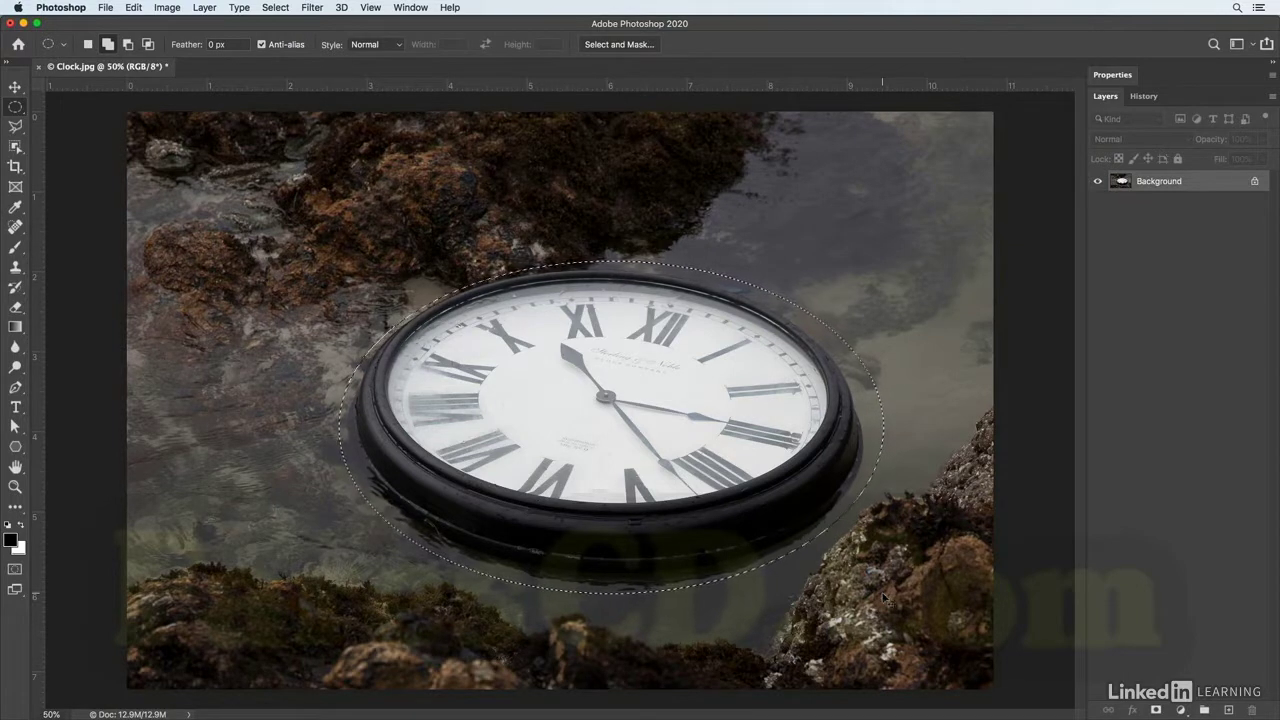
key(super+j)
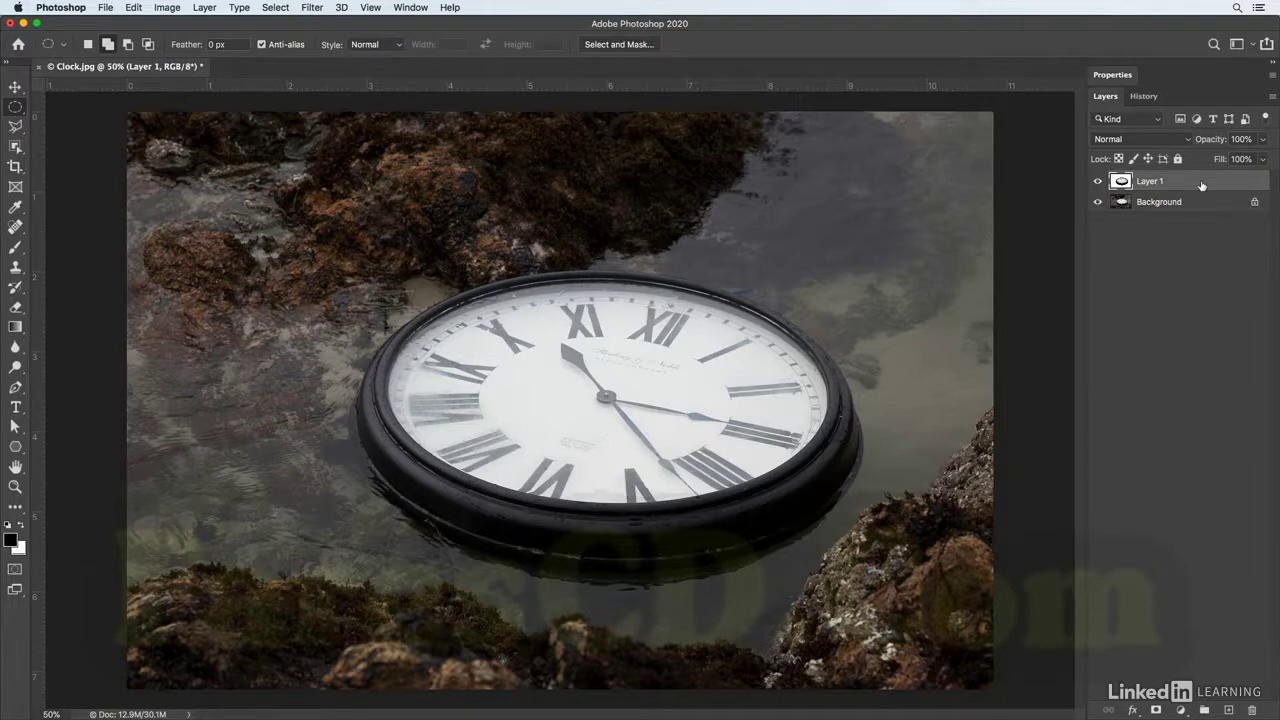
Convert Layer 1, holding the copied clock, into a smart object
right_click(1201, 185)
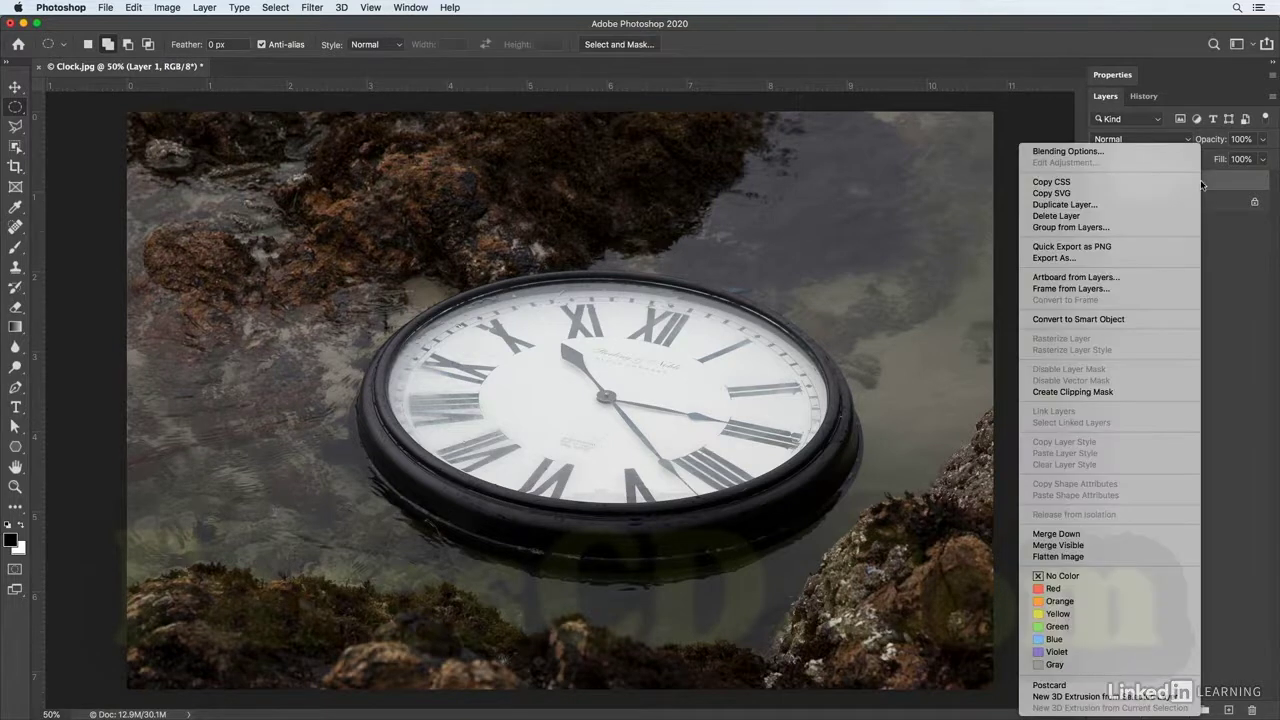
click(1129, 320)
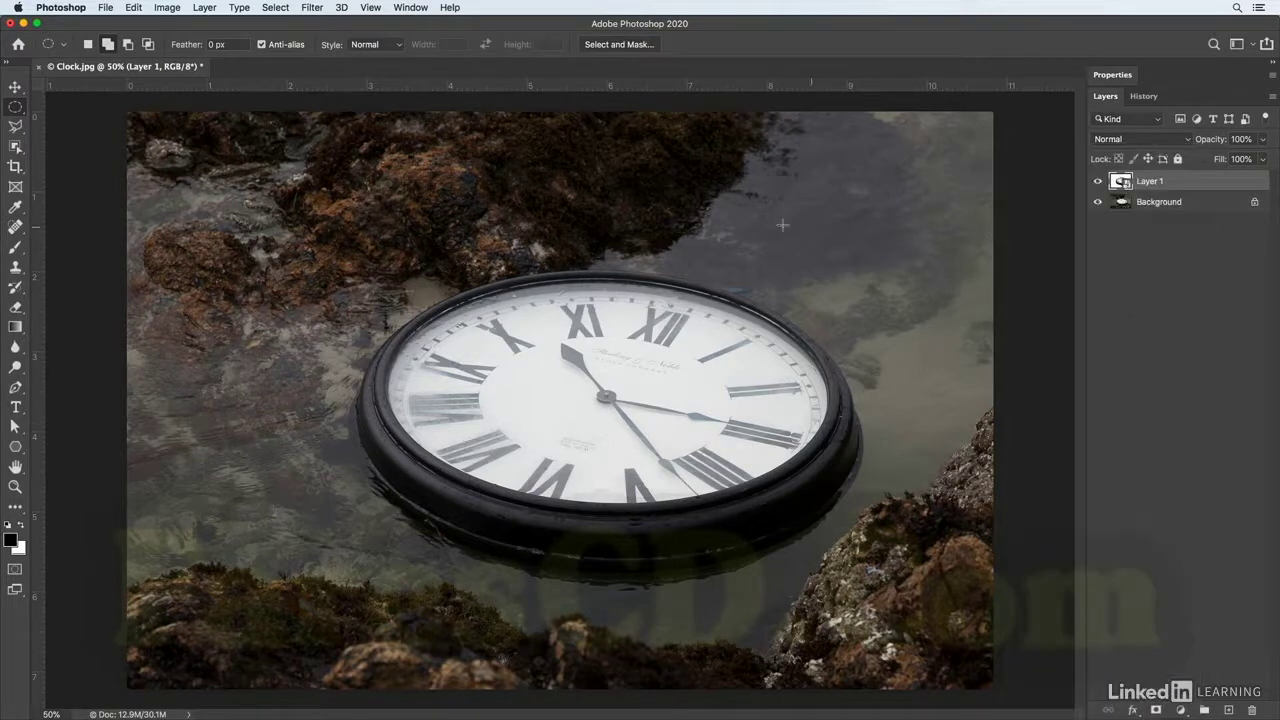
In Liquify, pull three drip-like spikes up from the clock's top rim with Forward Warp
click(314, 8)
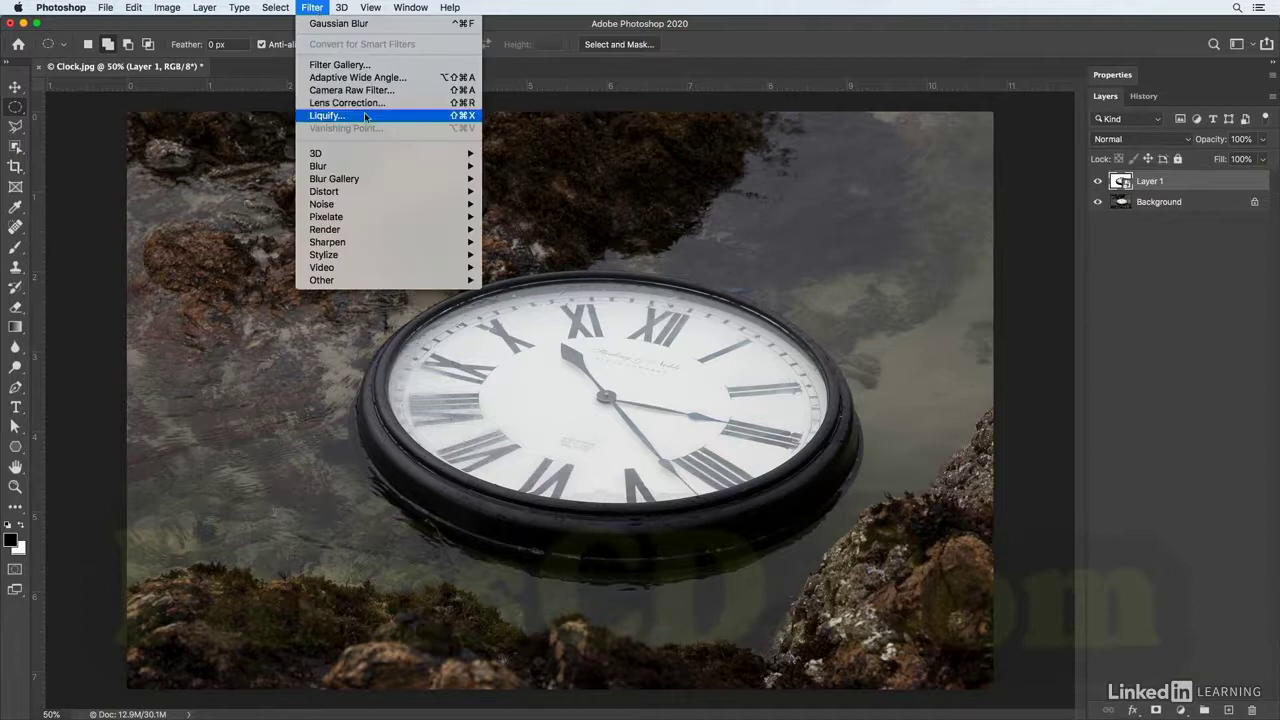
click(365, 116)
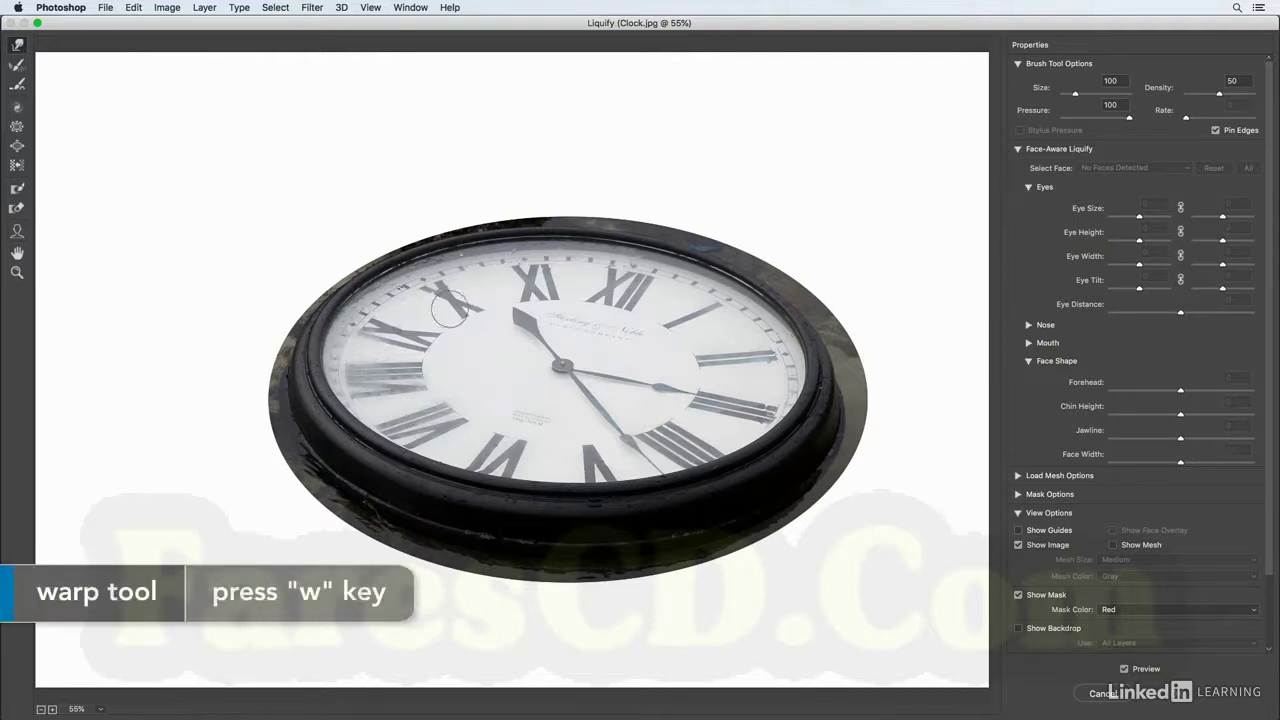
drag(409, 298, 420, 194)
mouse_move(455, 266)
mouse_down()
mouse_move(442, 221)
mouse_move(458, 195)
mouse_up()
drag(510, 275, 512, 194)
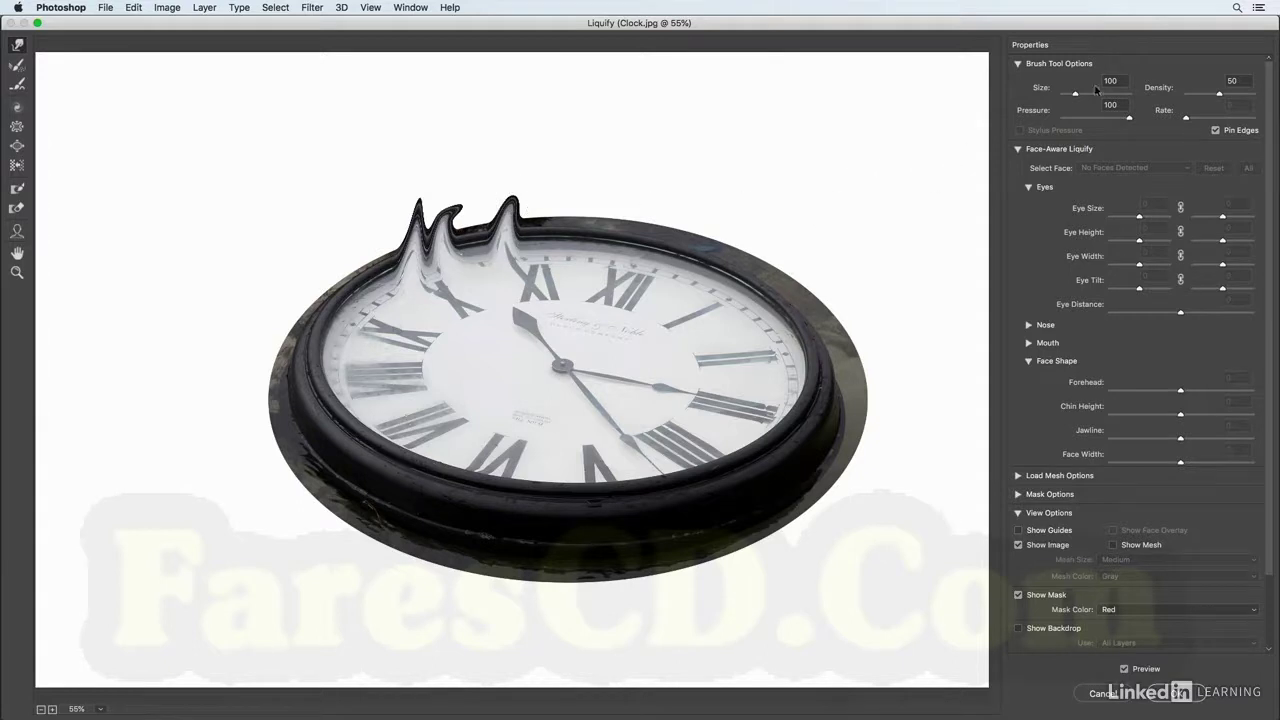
Bulge the clock's upper-right edge outward with an 891 brush, then return the brush to 208
drag(1080, 97, 1090, 97)
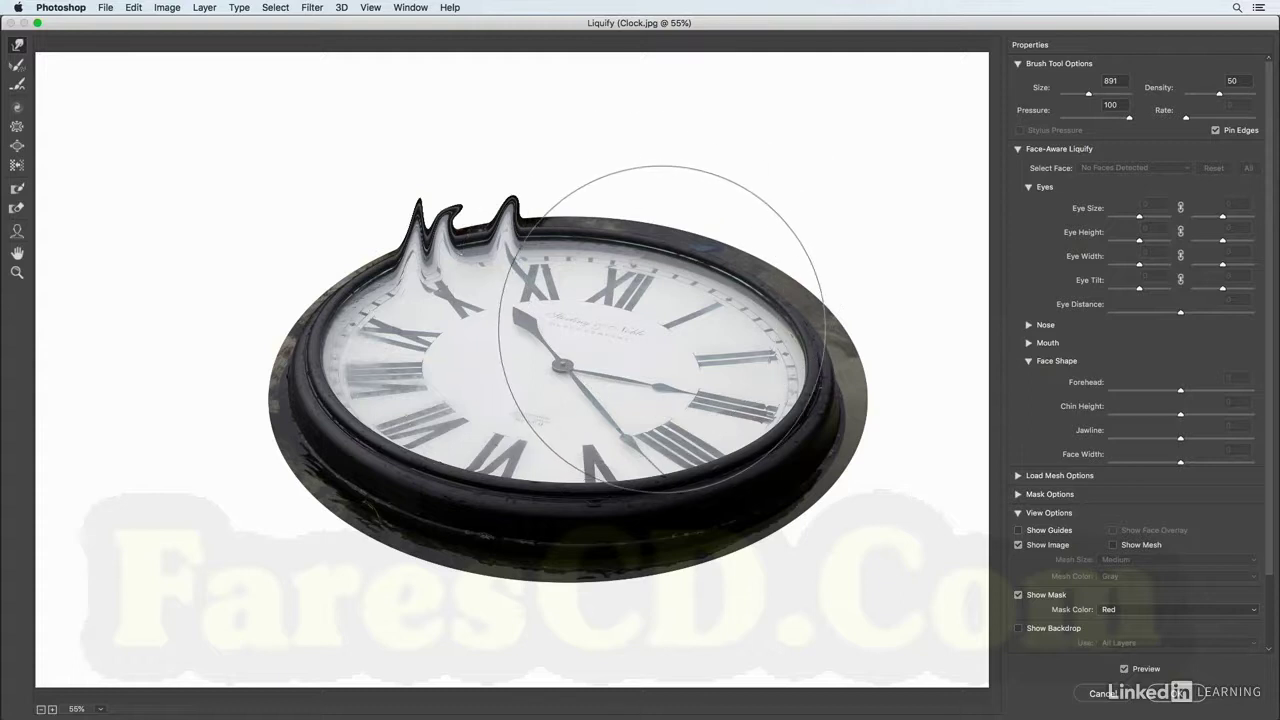
drag(669, 250, 693, 199)
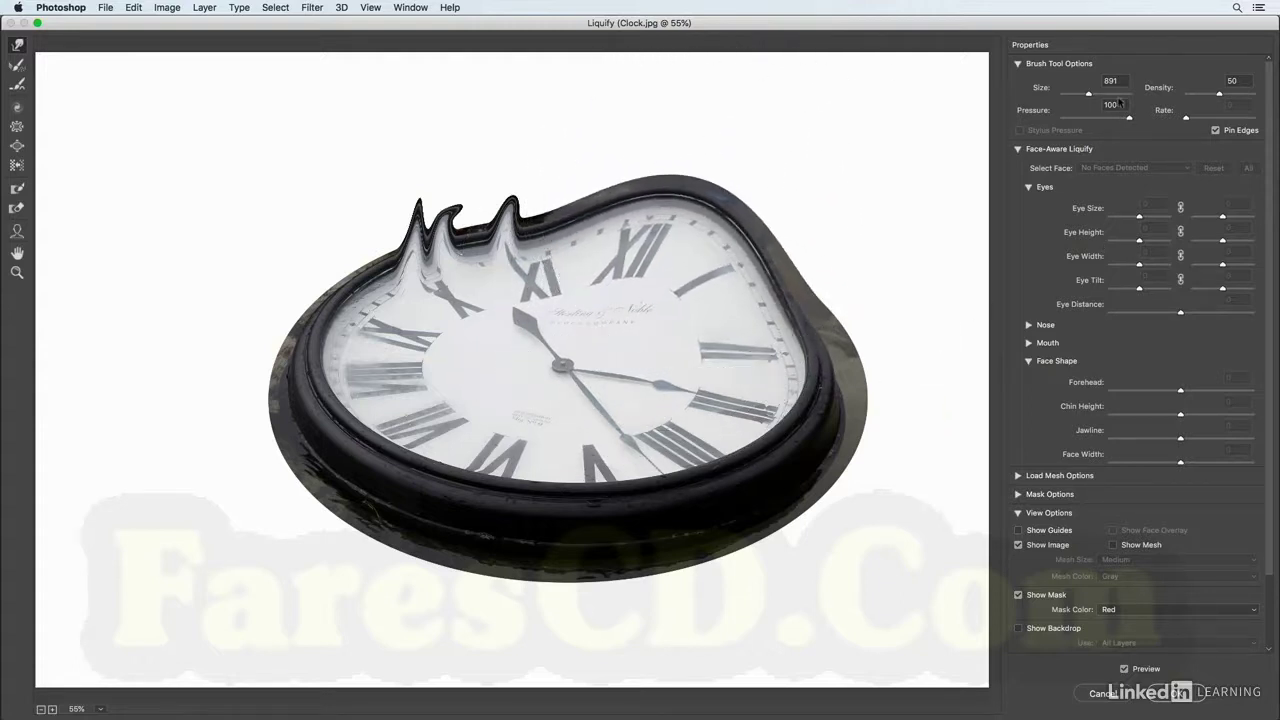
drag(1088, 97, 1079, 97)
Push the upper-right rim and the right rim near III outward at brush density 100
mouse_move(700, 285)
mouse_down()
mouse_move(806, 210)
mouse_move(775, 226)
mouse_move(760, 206)
mouse_up()
click(1246, 94)
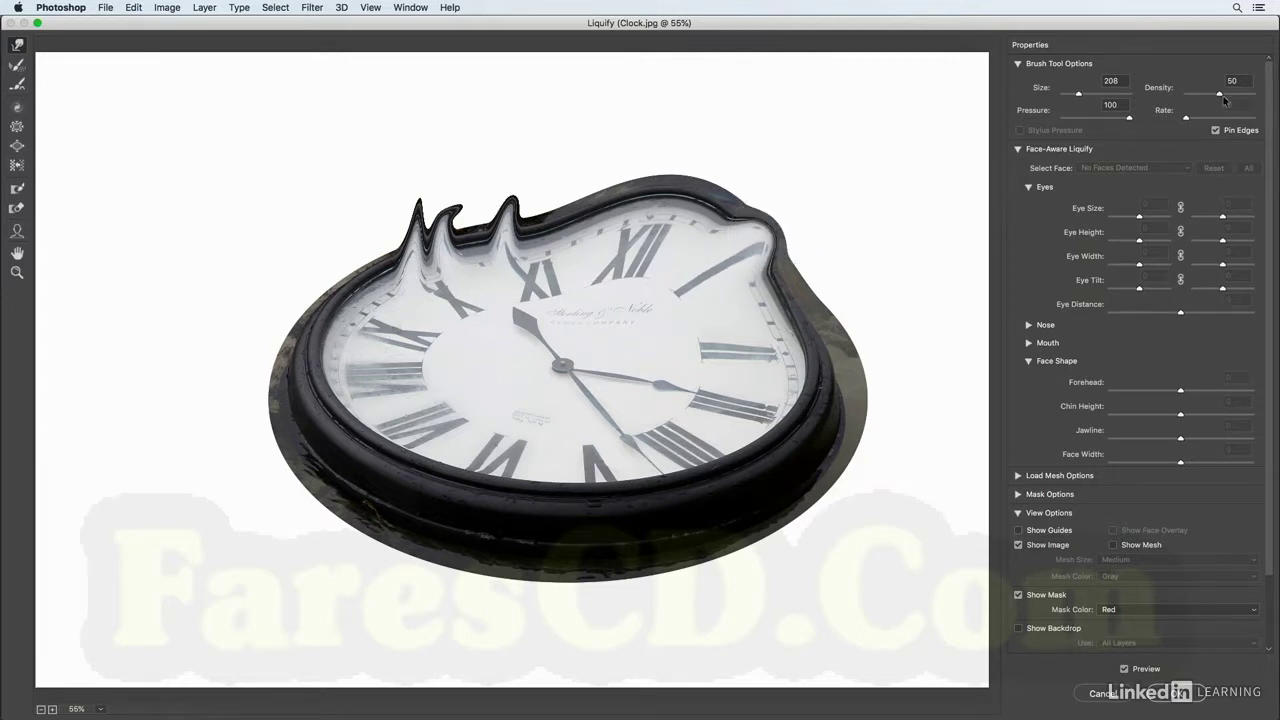
drag(1247, 96, 1272, 98)
mouse_move(741, 275)
mouse_down()
mouse_move(764, 348)
mouse_move(834, 318)
mouse_up()
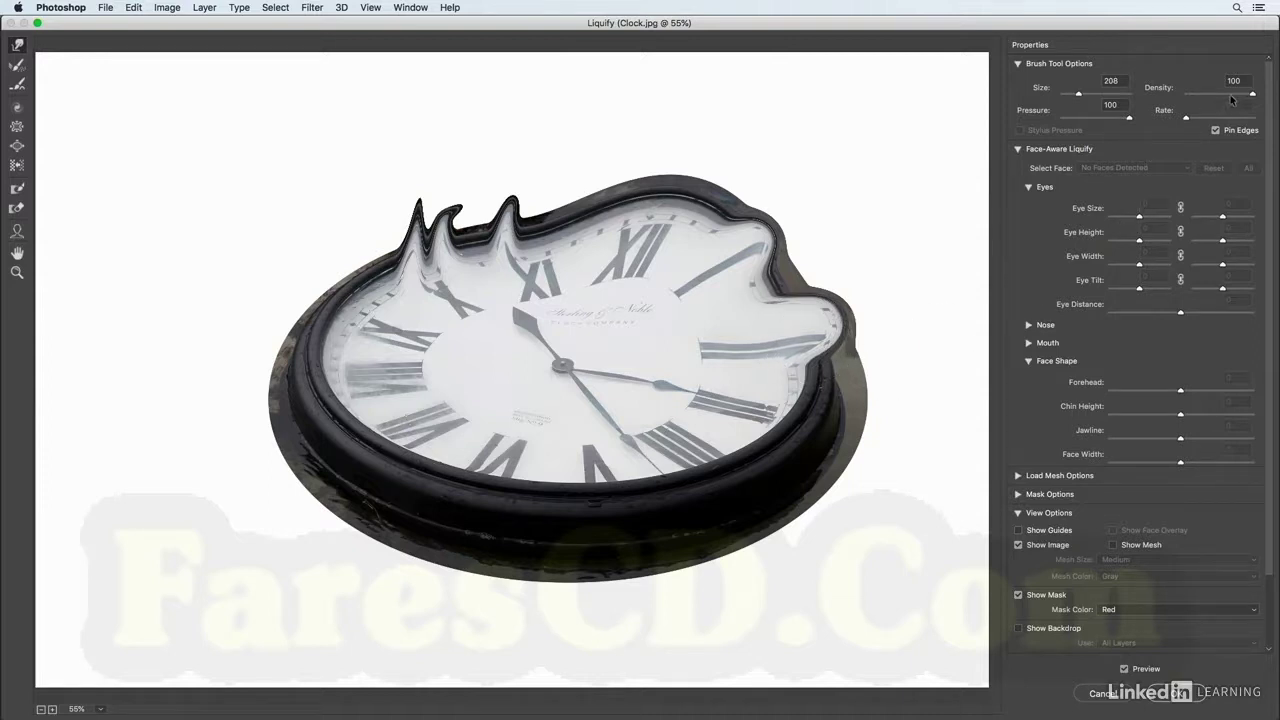
drag(1232, 97, 1228, 95)
Raise a tall peak near XII, then push the left rim outward at low pressure, setting pressure 50
drag(647, 228, 658, 137)
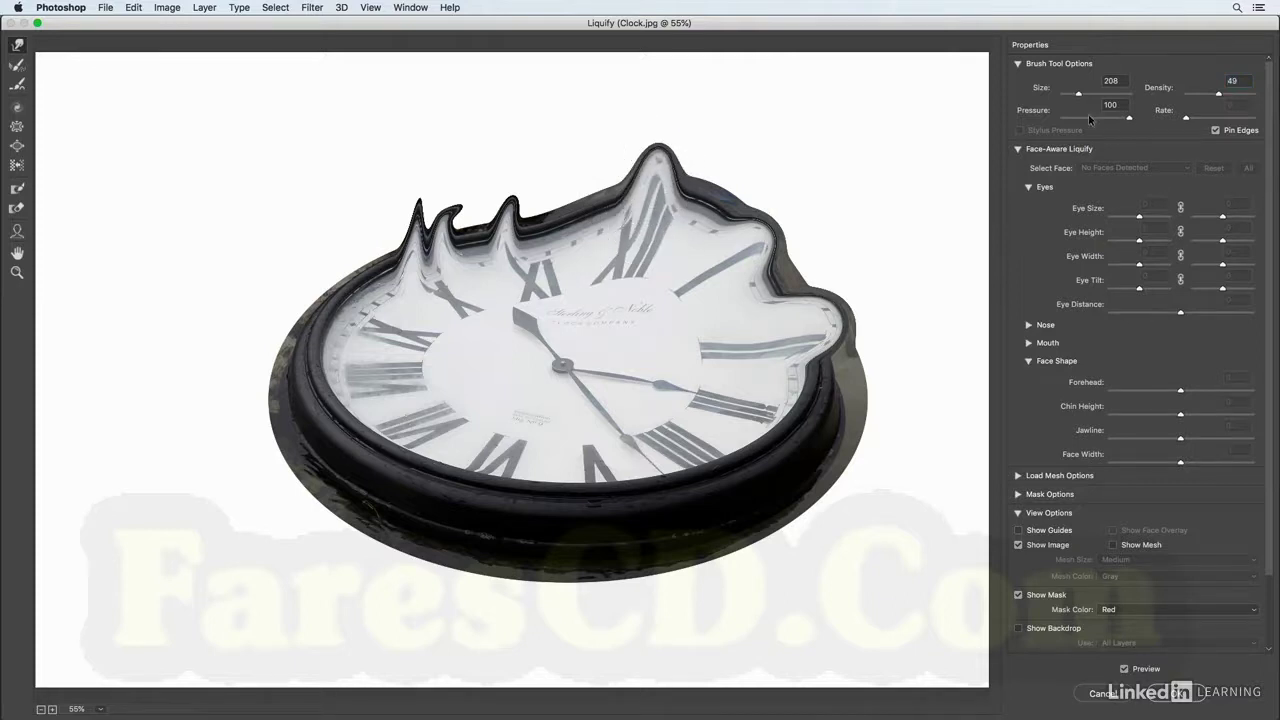
drag(1090, 119, 1075, 119)
click(377, 320)
mouse_move(377, 320)
mouse_down()
mouse_move(311, 261)
mouse_move(415, 334)
mouse_move(295, 265)
mouse_move(387, 335)
mouse_move(289, 256)
mouse_move(372, 322)
mouse_move(320, 271)
mouse_up()
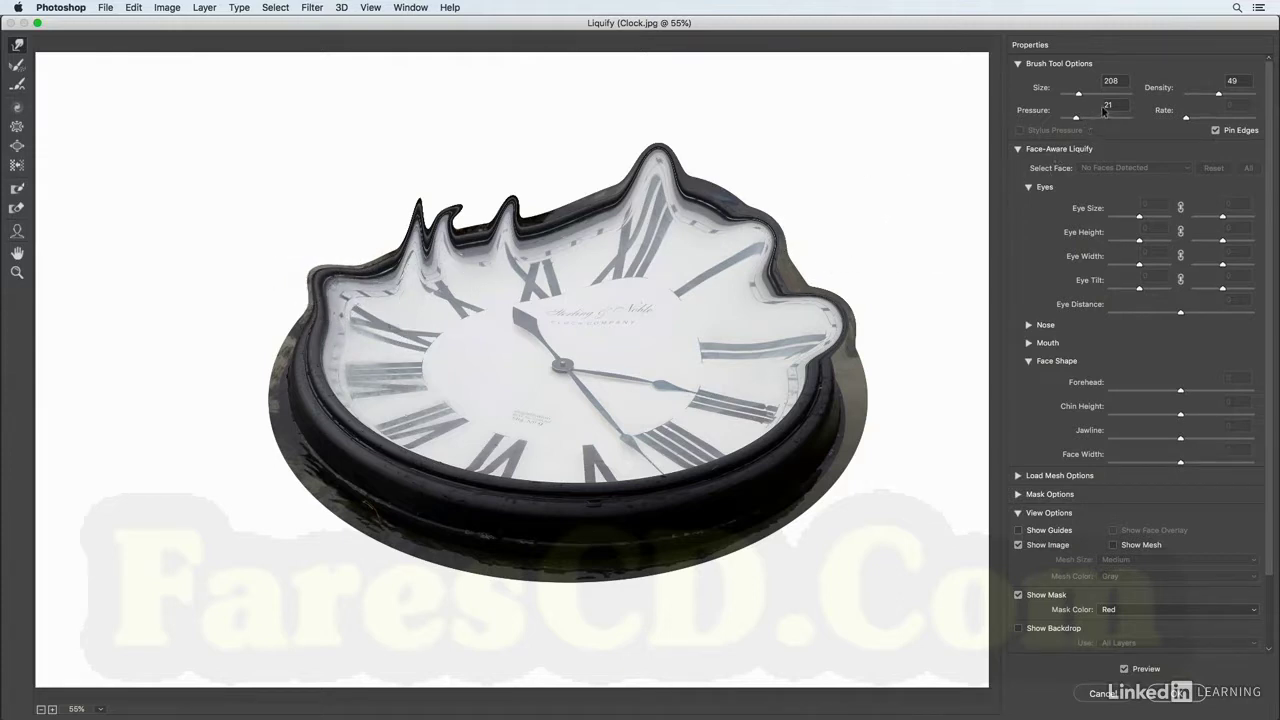
click(1056, 106)
key(Tab)
click(17, 65)
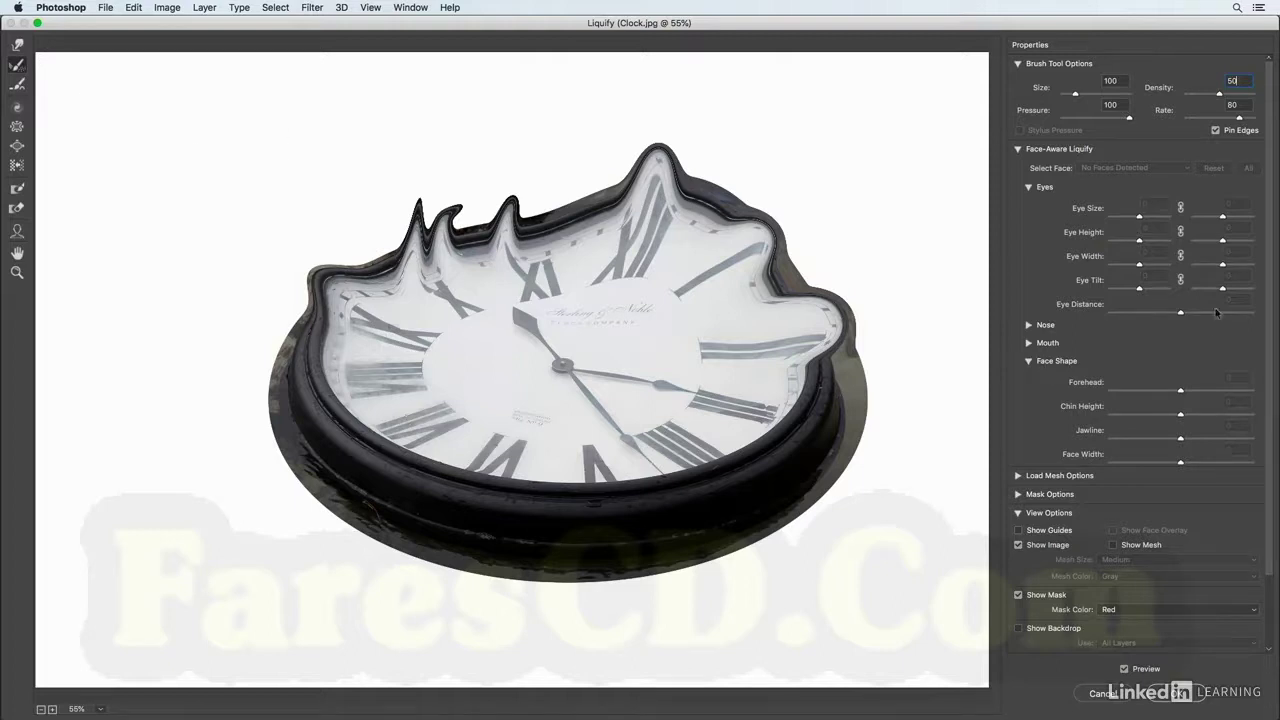
With the mesh shown, reconstruct the right-rim bulge and, at rate 20, the tall top peak
click(1113, 545)
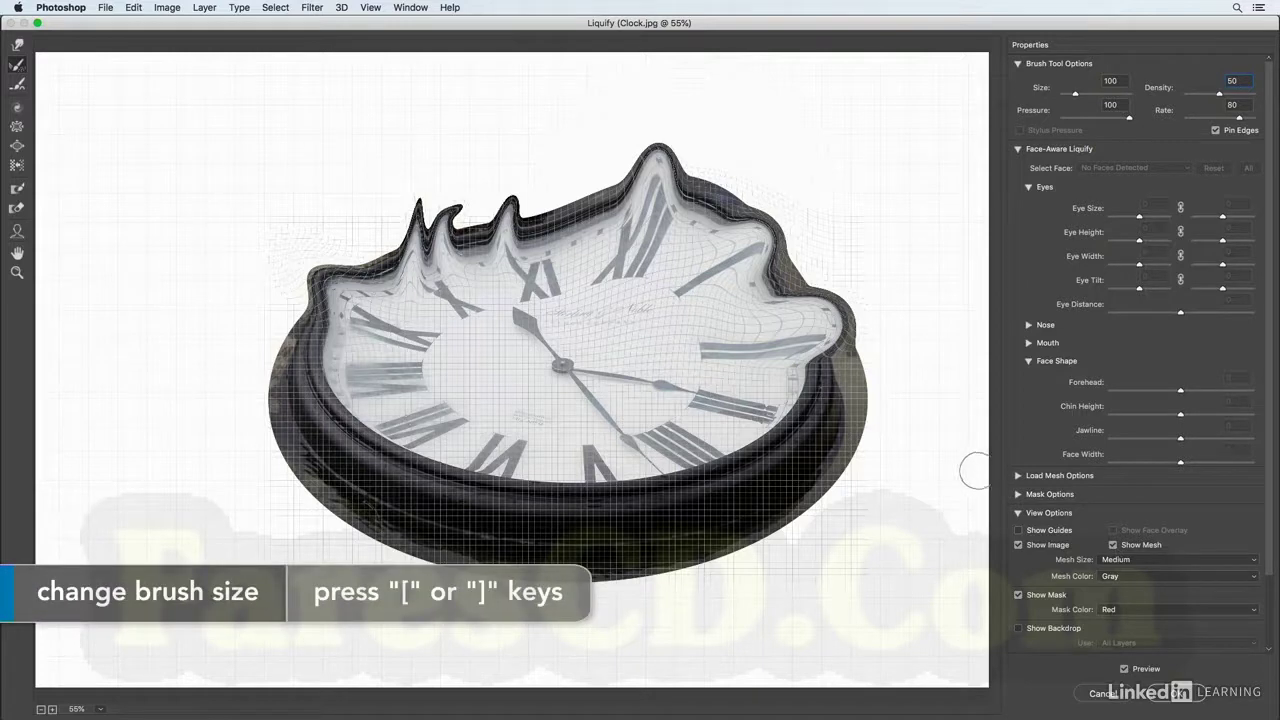
key(bracketright)
key(bracketright)
key(bracketright)
key(bracketright)
key(bracketright)
key(bracketright)
key(bracketright)
key(bracketright)
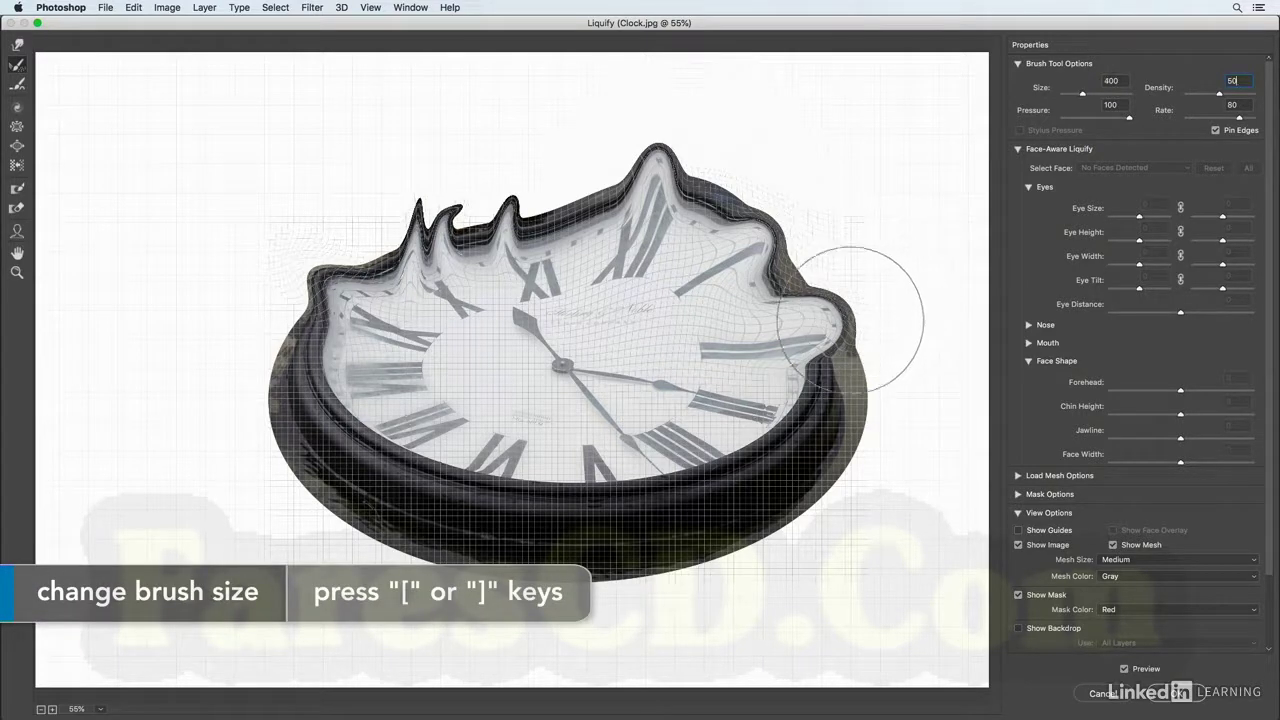
mouse_move(886, 286)
mouse_down()
mouse_move(857, 320)
mouse_move(845, 366)
mouse_move(871, 354)
mouse_move(863, 286)
mouse_move(835, 352)
mouse_move(857, 300)
mouse_move(738, 210)
mouse_move(623, 149)
mouse_move(814, 314)
mouse_move(666, 217)
mouse_move(621, 241)
mouse_move(622, 322)
mouse_move(728, 326)
mouse_move(632, 321)
mouse_move(718, 369)
mouse_up()
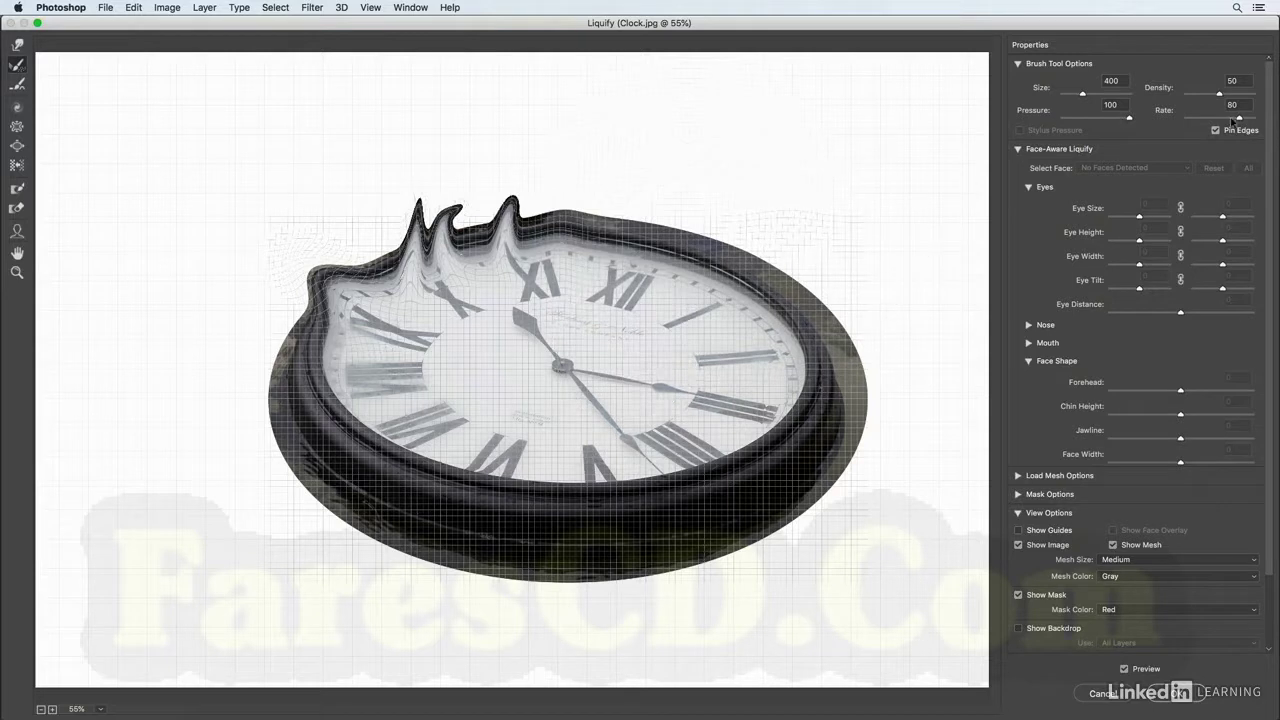
drag(1233, 119, 1203, 120)
mouse_move(586, 129)
mouse_down()
mouse_move(471, 143)
mouse_move(525, 165)
mouse_move(400, 135)
mouse_move(394, 166)
mouse_move(536, 140)
mouse_up()
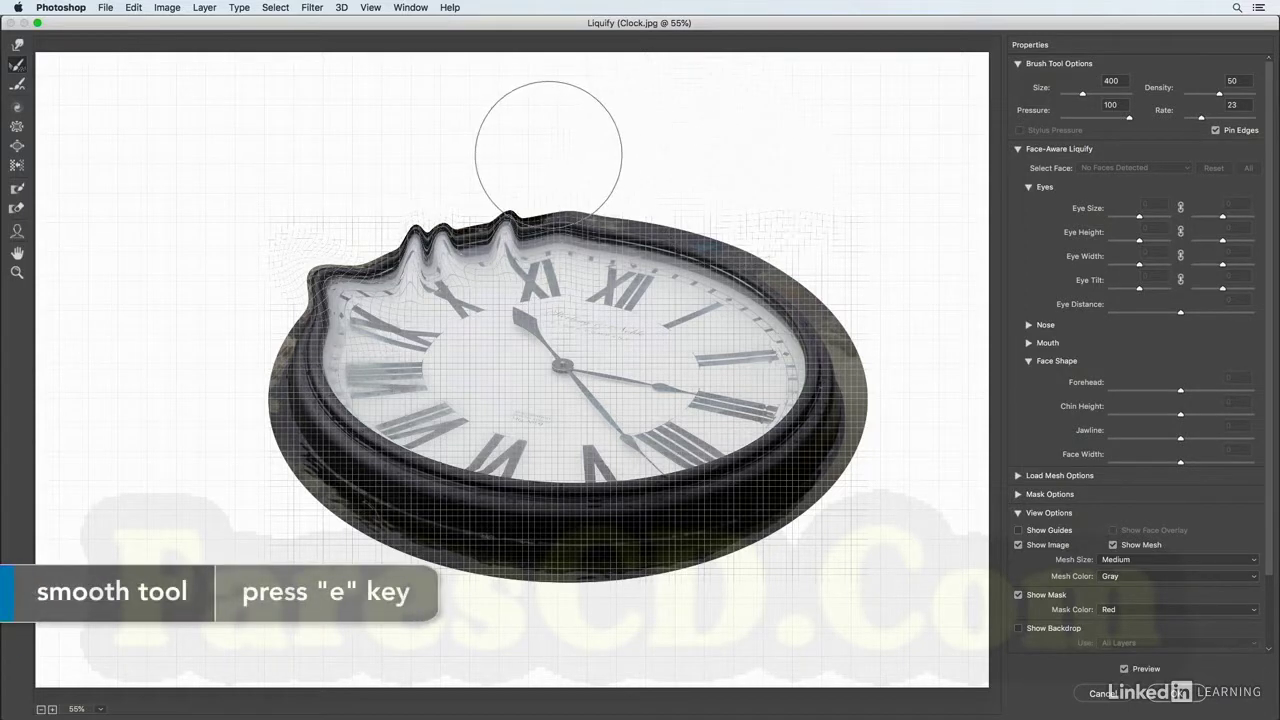
Smooth the ripples along the clock's top edge and hide the mesh
key(e)
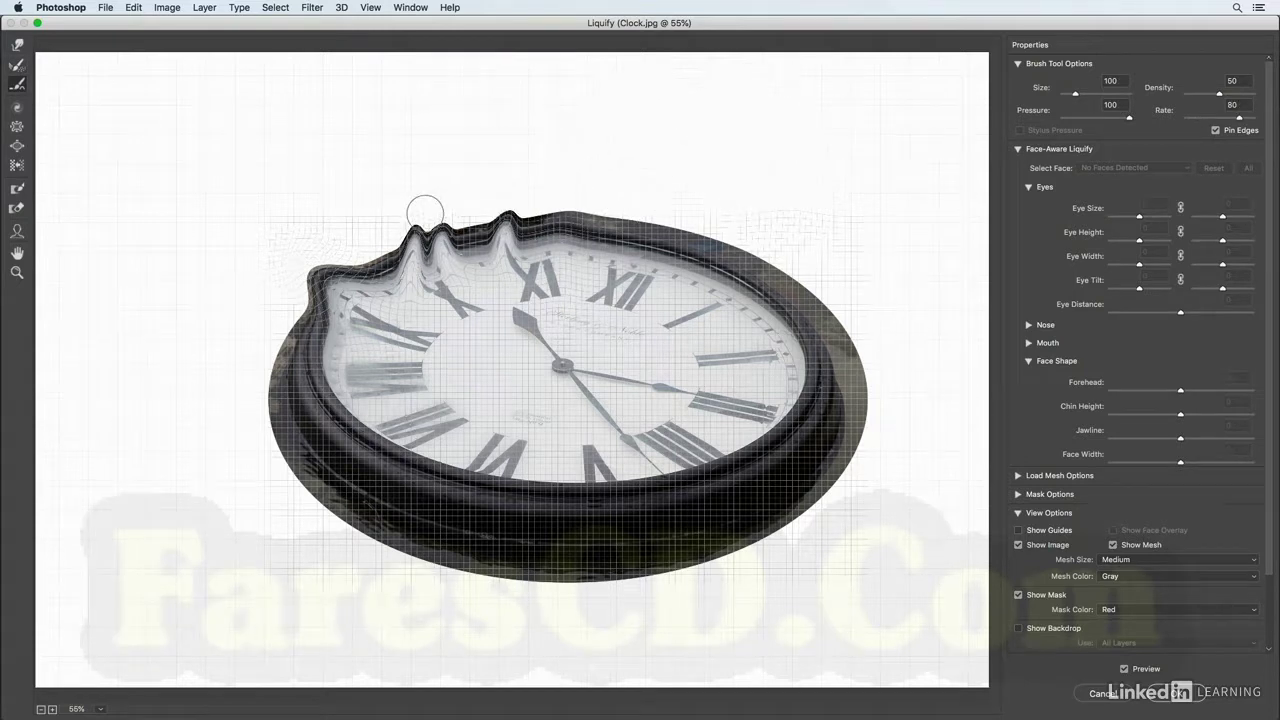
mouse_move(425, 212)
mouse_down()
mouse_move(369, 242)
mouse_move(533, 193)
mouse_move(575, 199)
mouse_up()
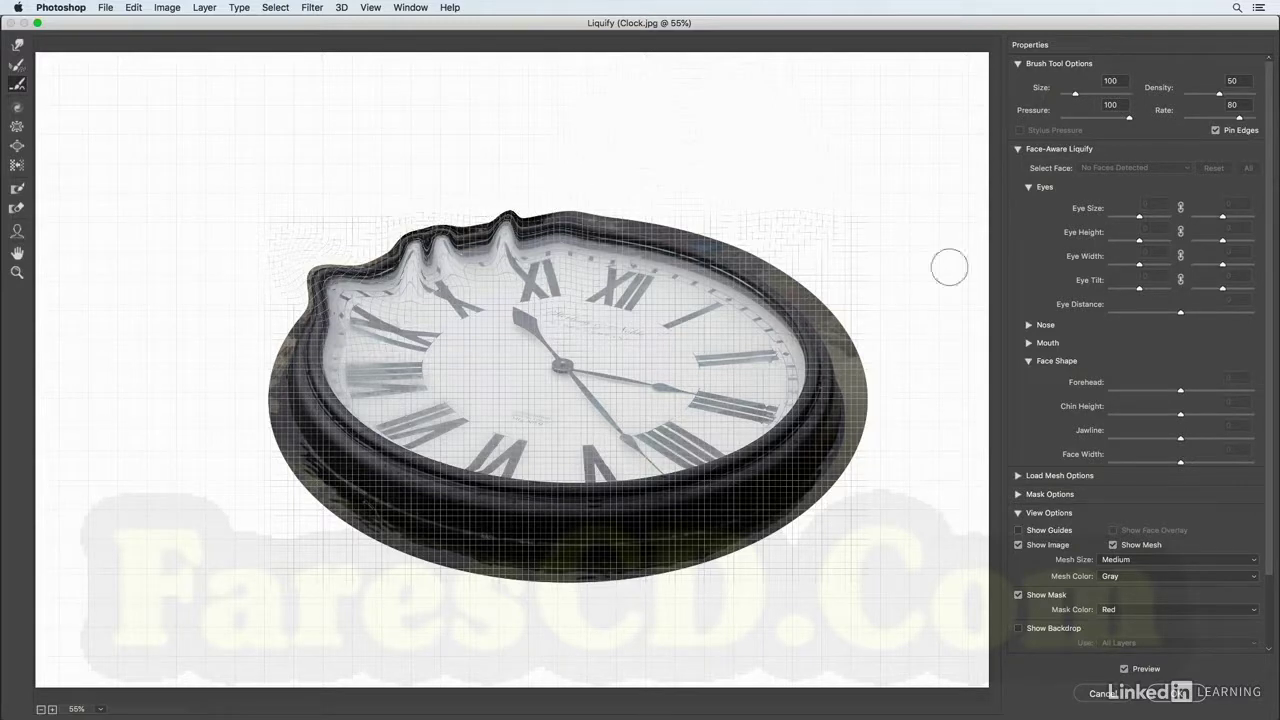
click(1113, 545)
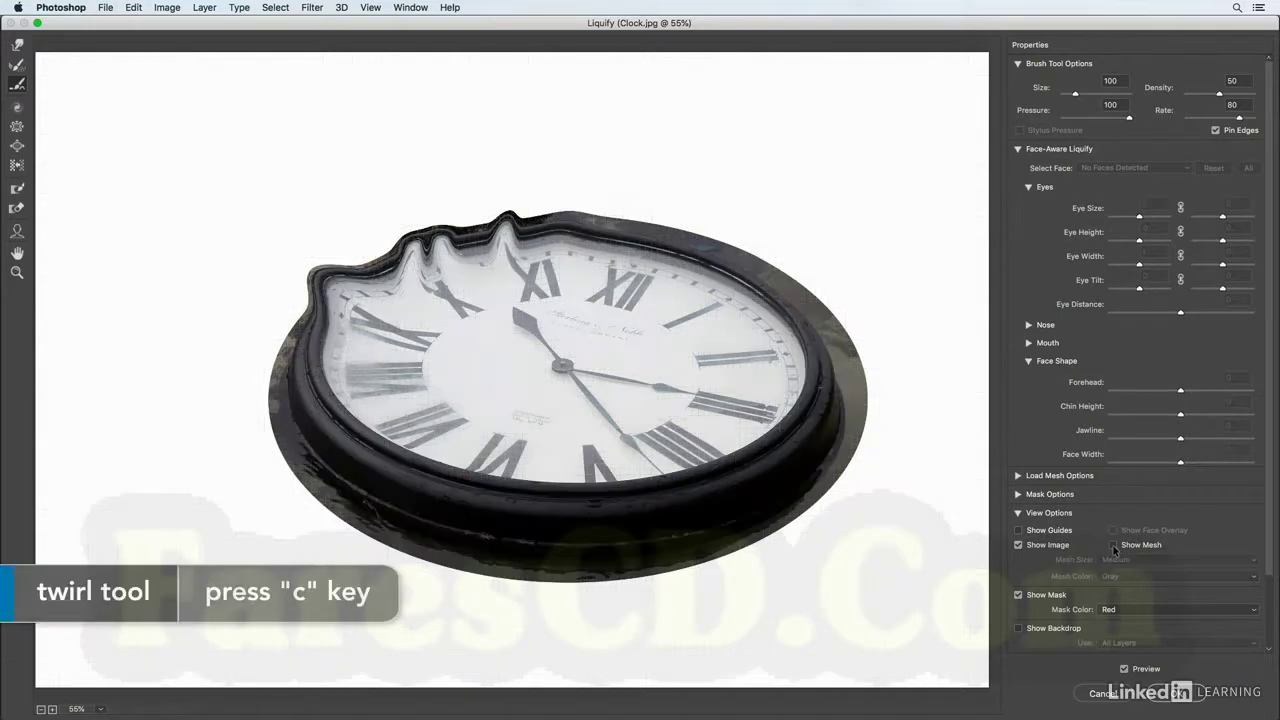
Twirl the clock hands clockwise around the dial centre with a size 500 brush
key(c)
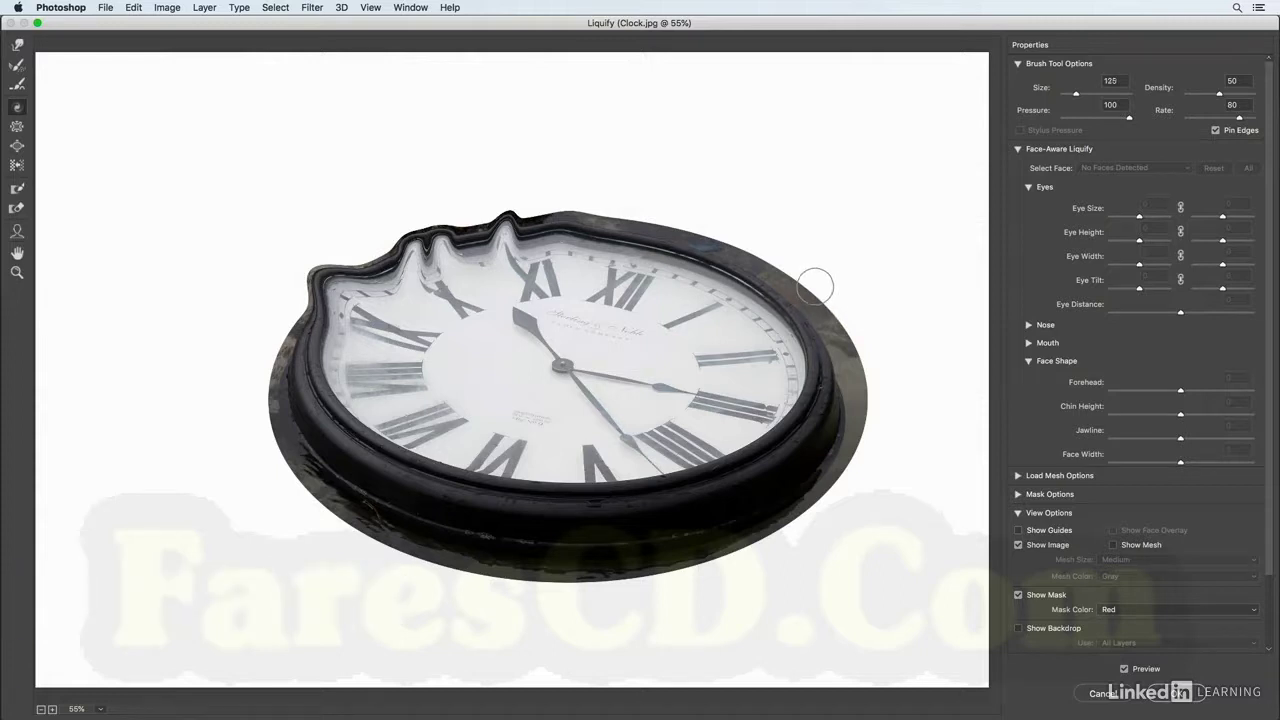
key(bracketright)
key(bracketright)
key(bracketright)
key(bracketright)
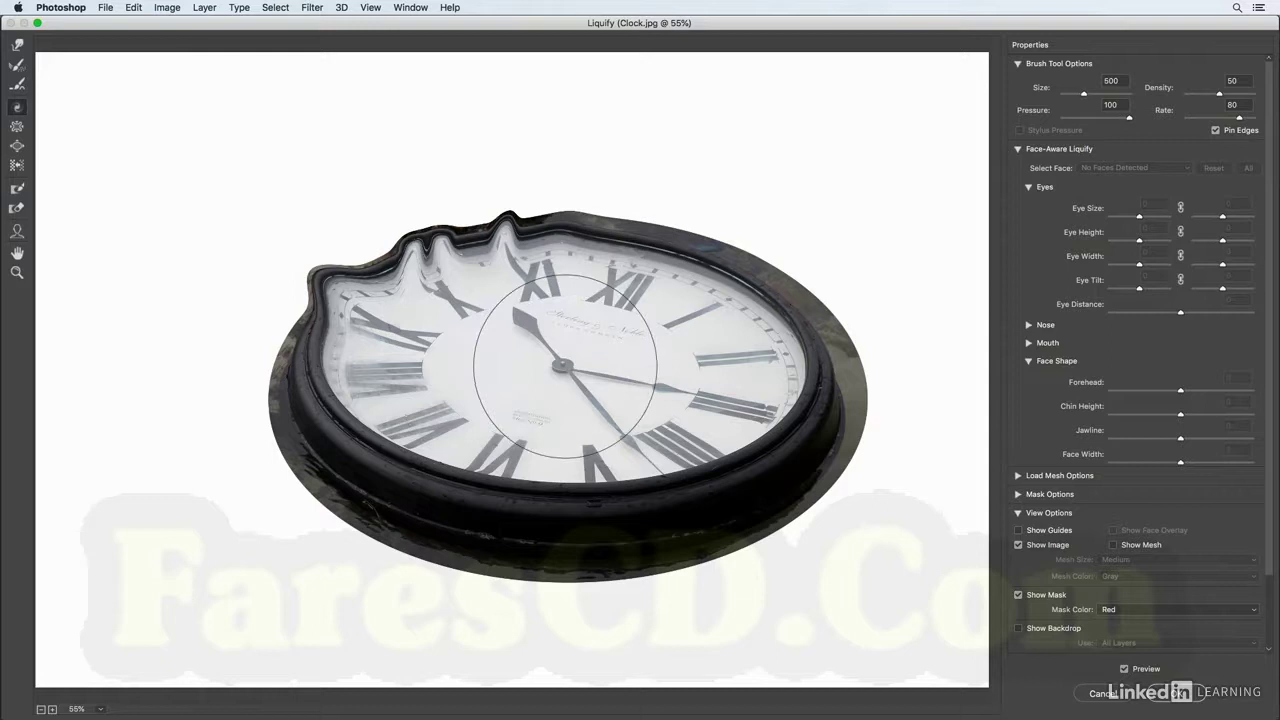
drag(565, 365, 564, 366)
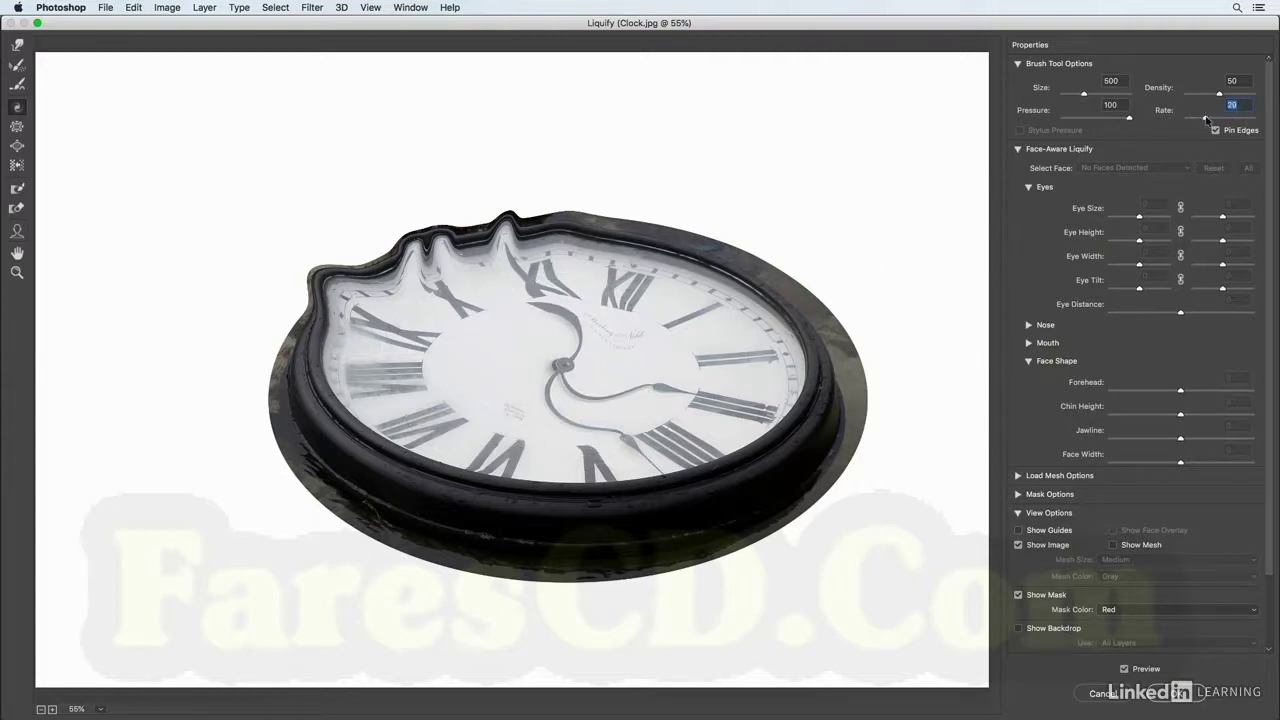
drag(615, 345, 566, 368)
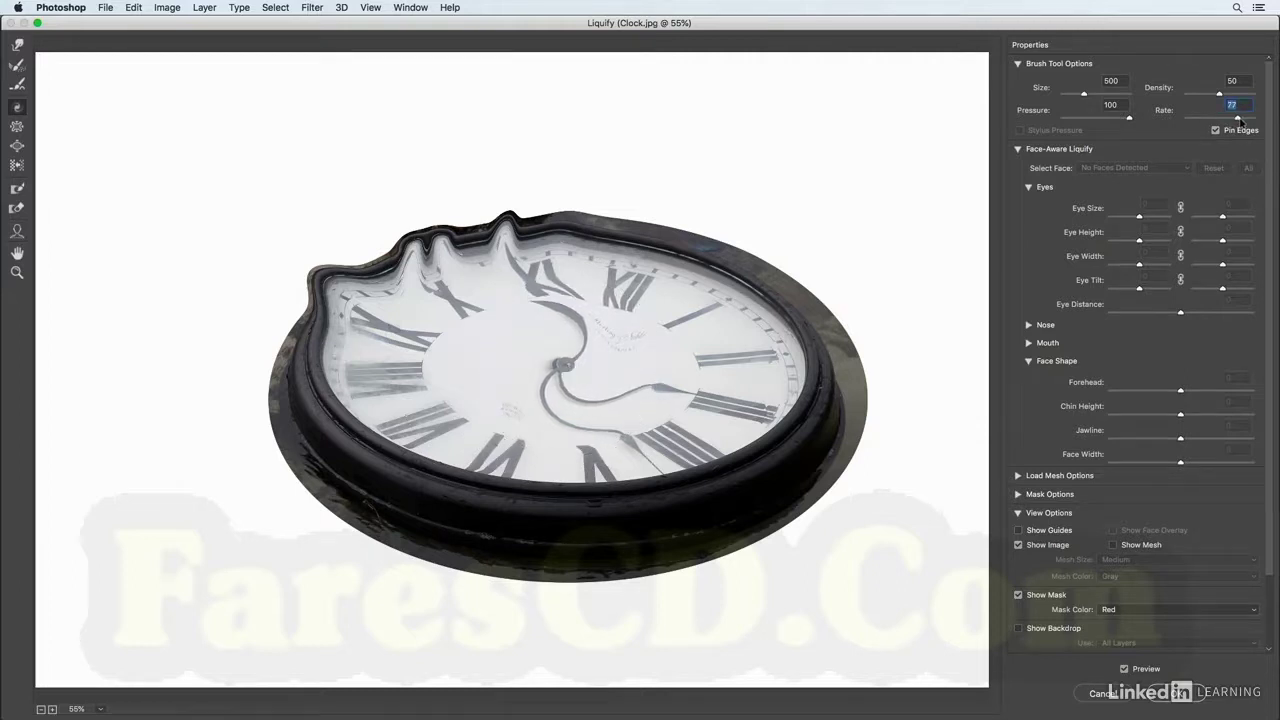
drag(568, 363, 567, 365)
key(alt)
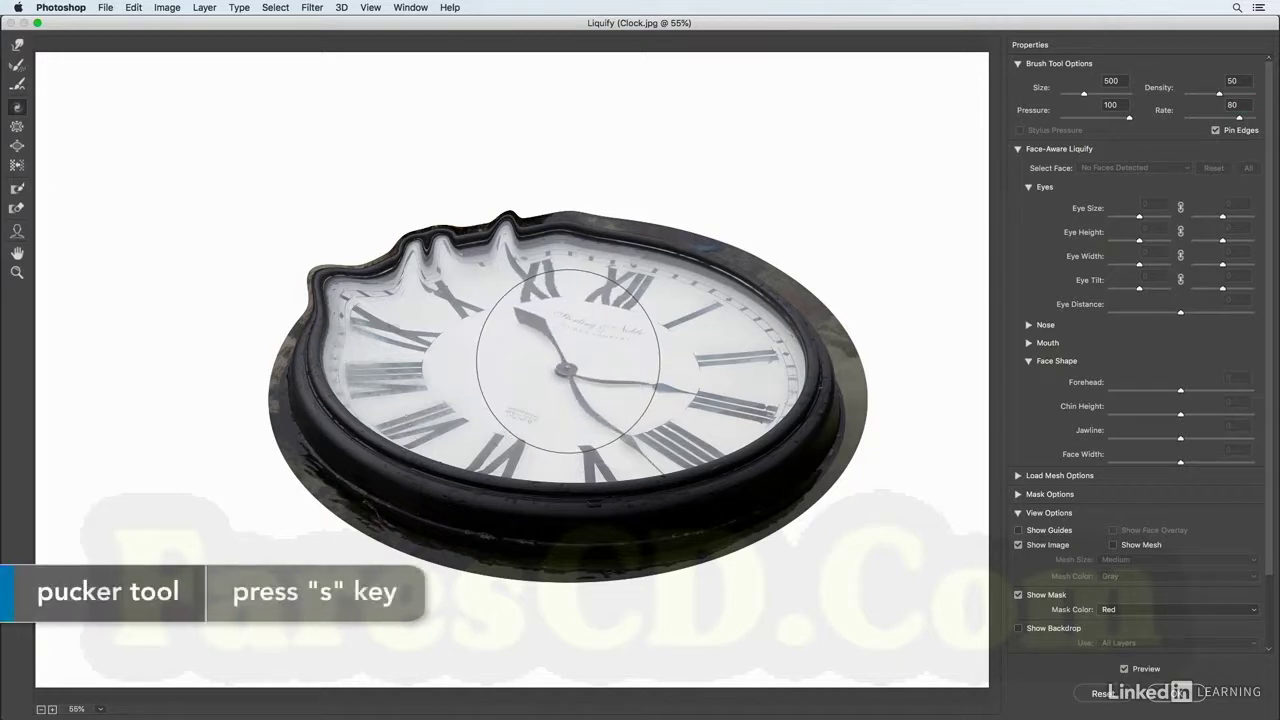
Pucker the centre of the clock face inward with a size 500 Pucker brush
key(s)
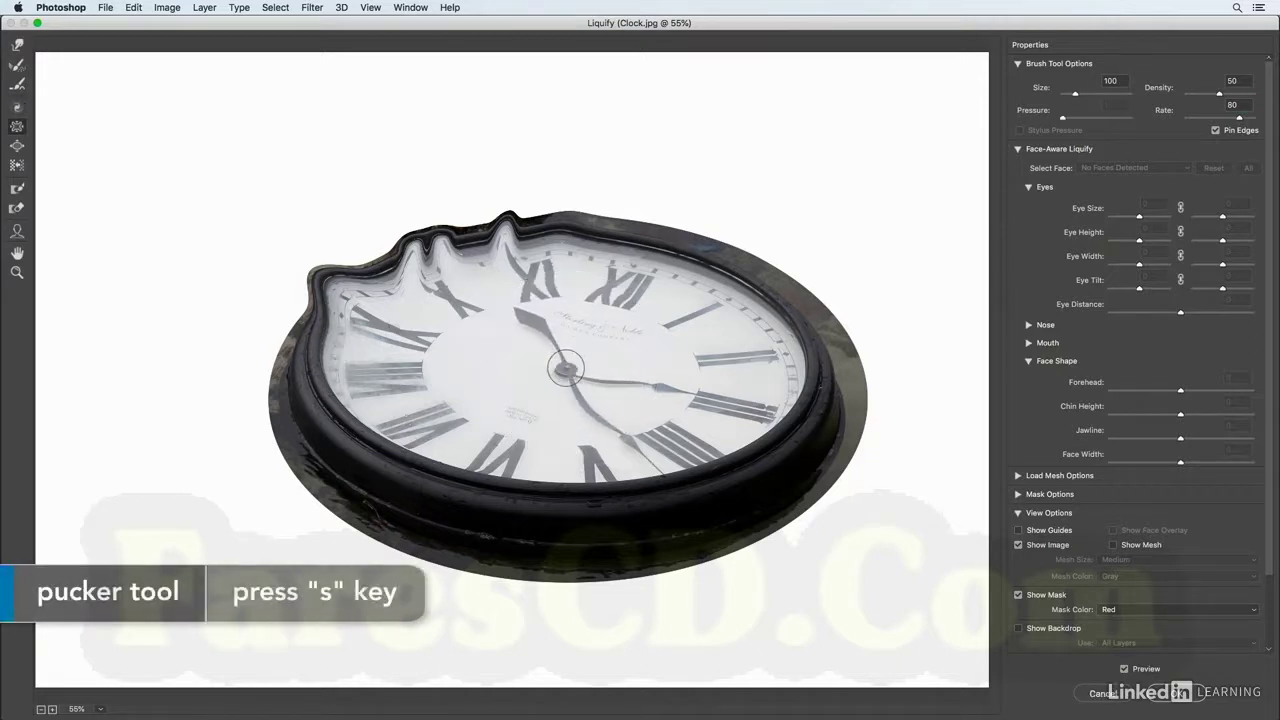
key(bracketright)
key(bracketright)
key(bracketright)
key(bracketright)
key(bracketright)
key(bracketright)
key(bracketright)
key(bracketright)
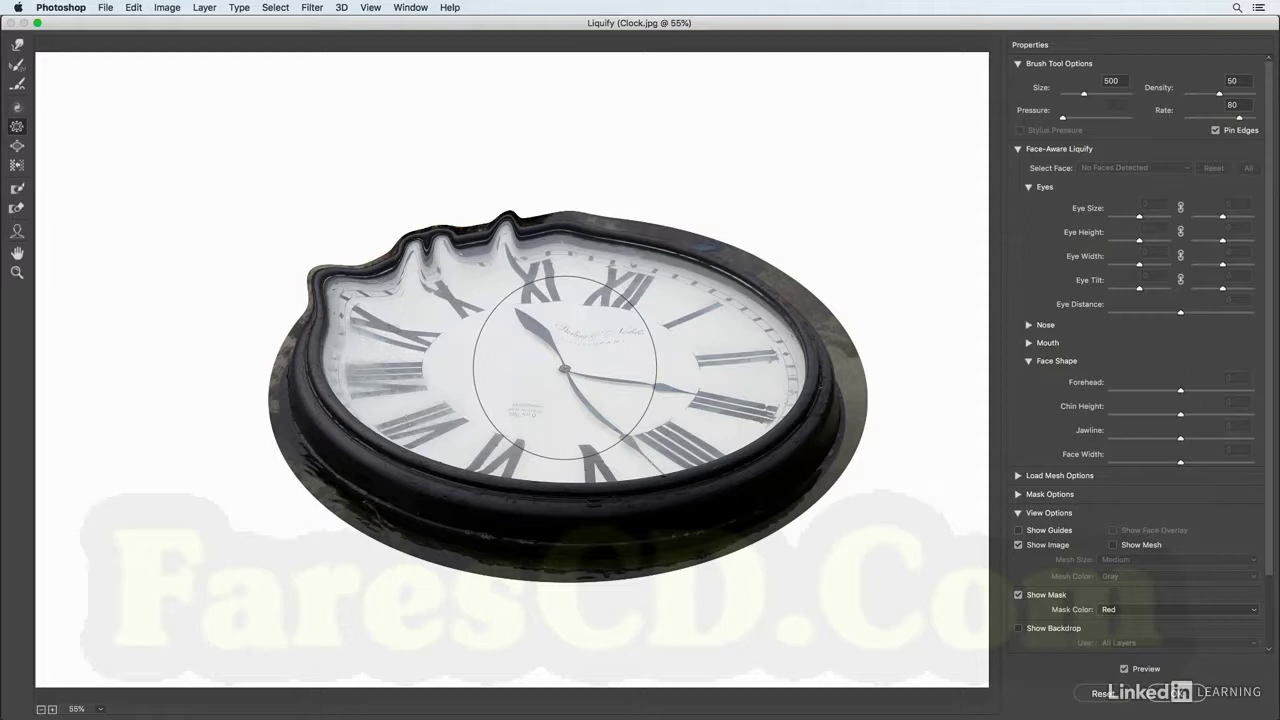
drag(565, 370, 565, 370)
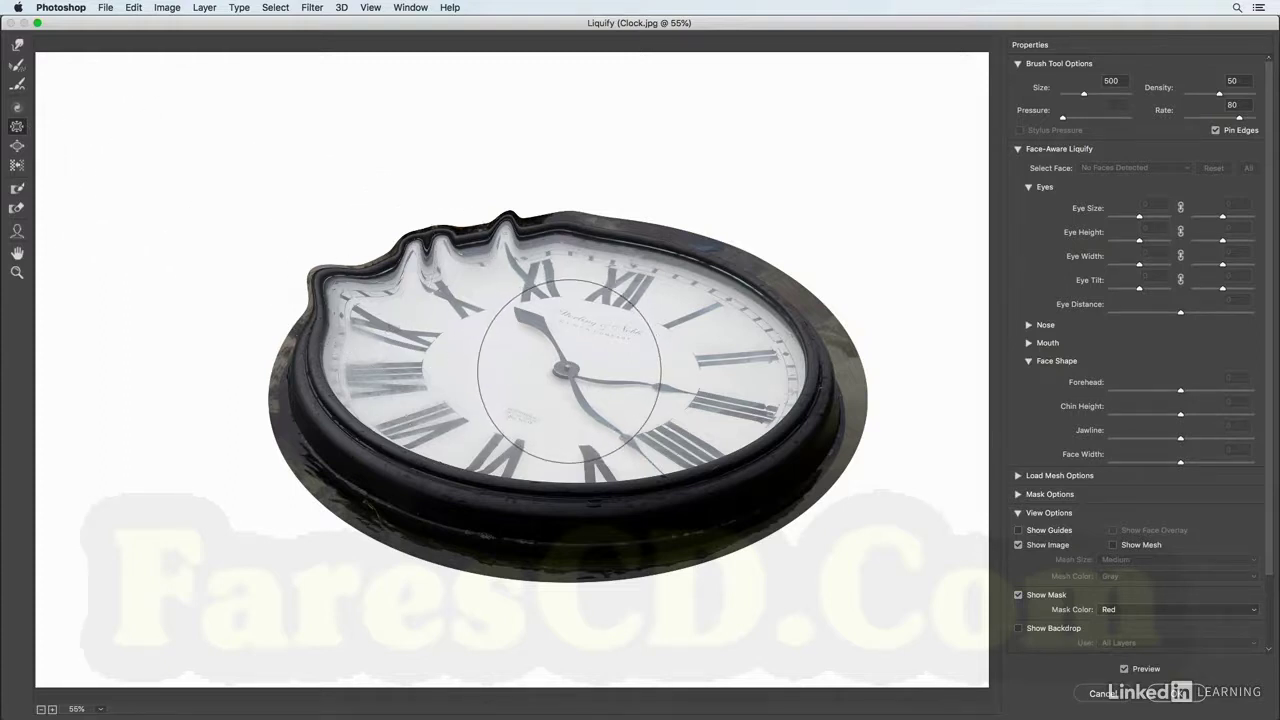
key(alt)
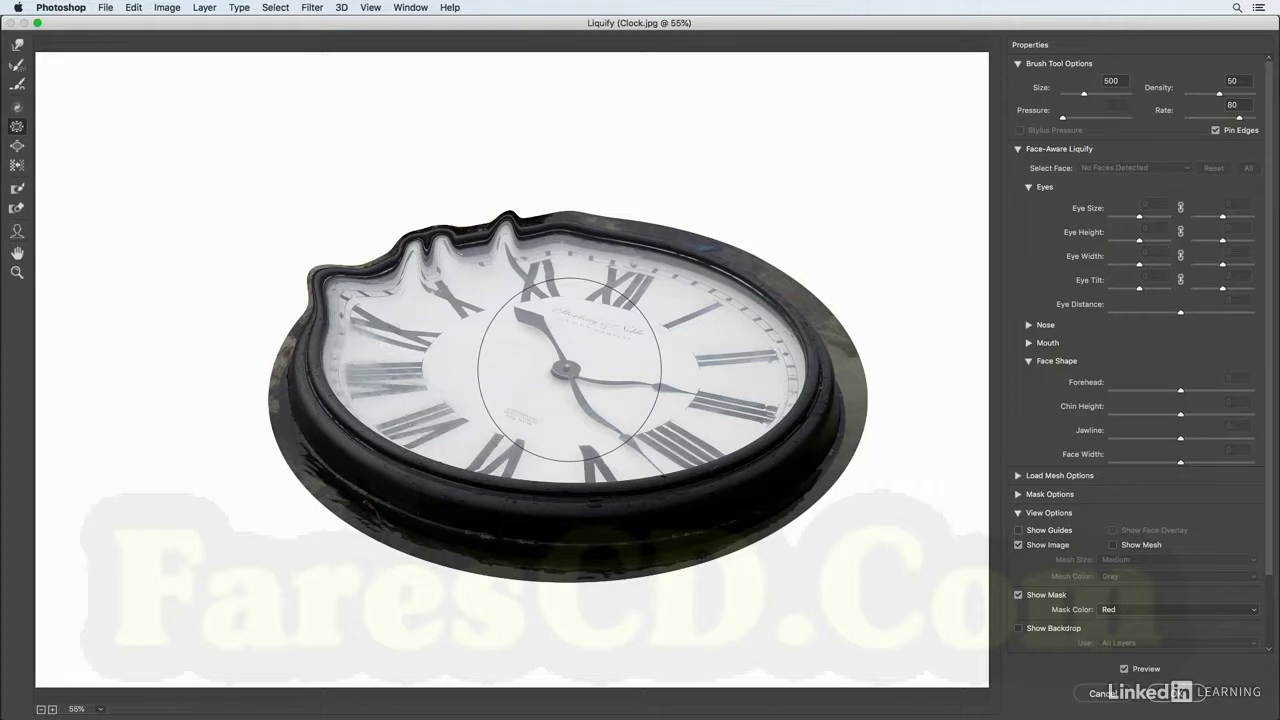
Smooth the clock's lumpy left rim into a sweeping edge using Push Left at size 400
click(16, 145)
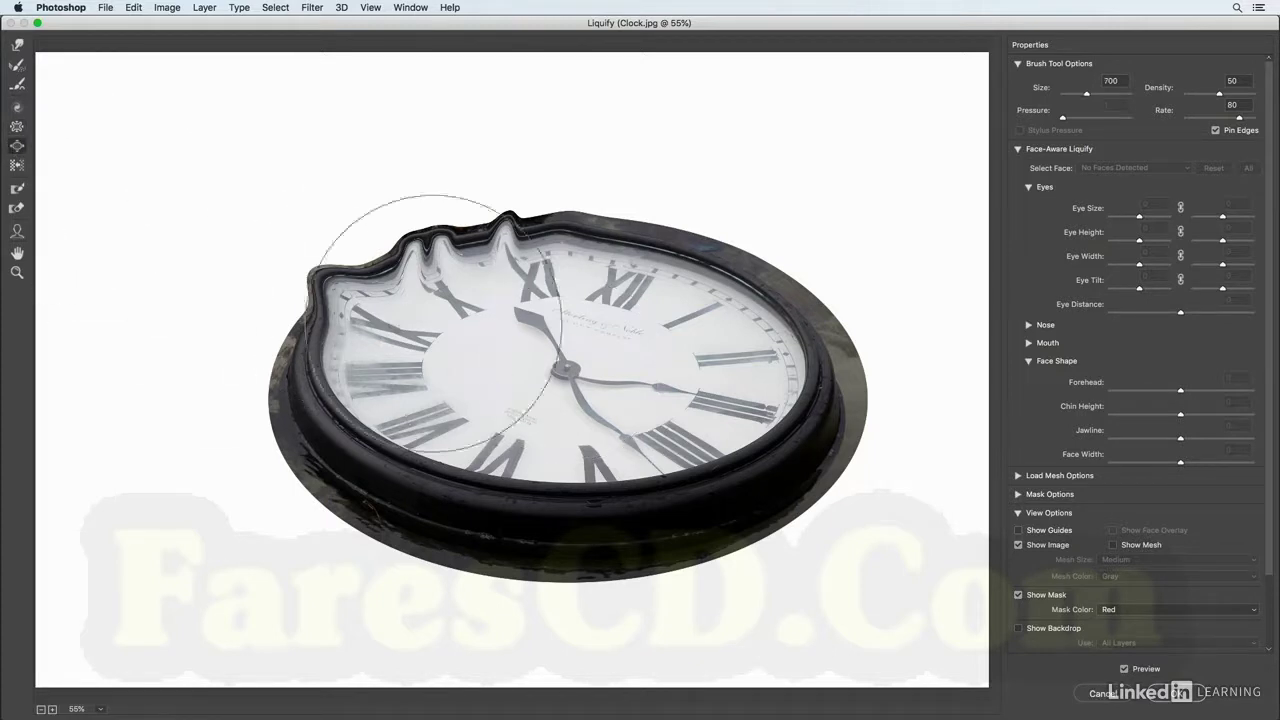
key(bracketright)
key(bracketright)
key(alt)
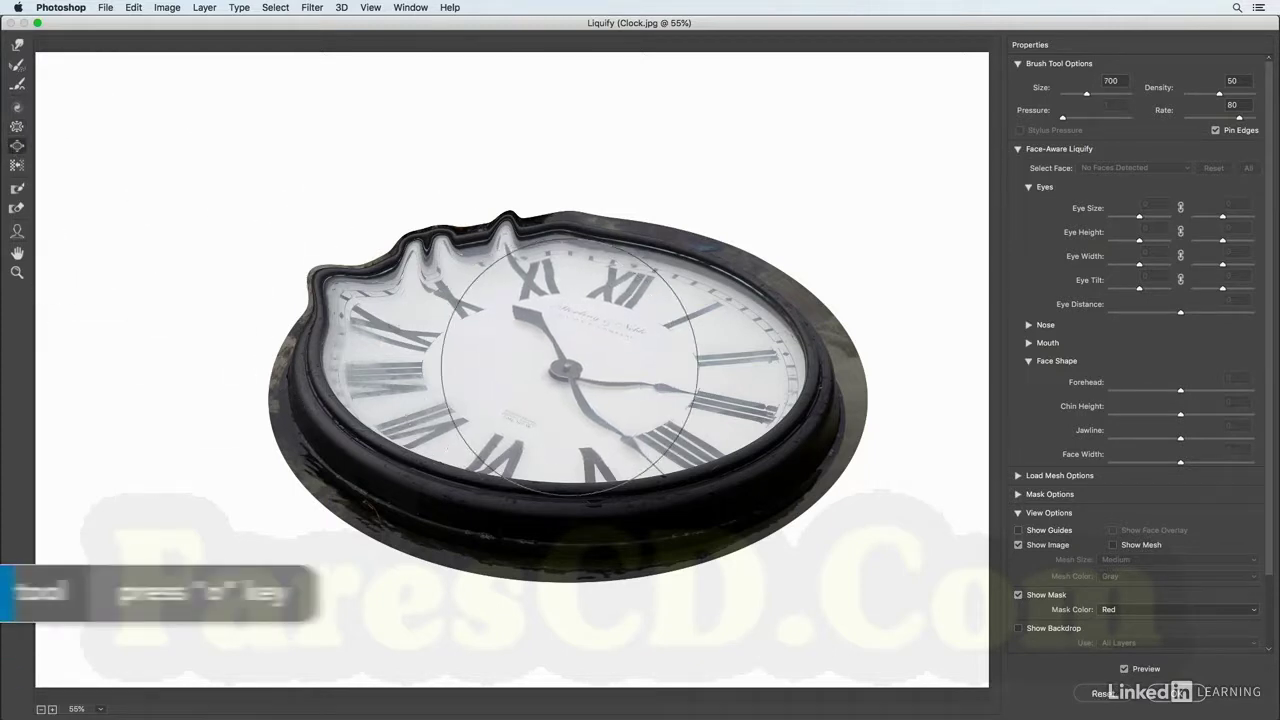
key(o)
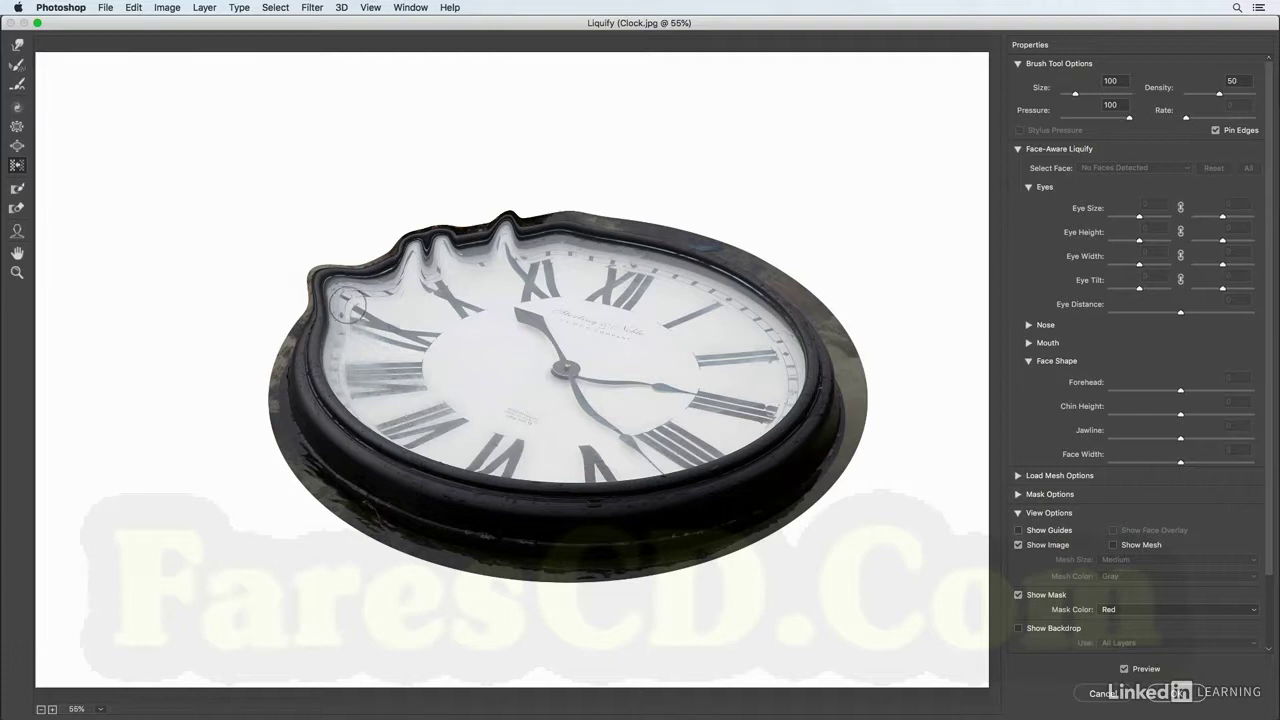
key(bracketright)
key(bracketright)
key(bracketright)
key(bracketright)
key(bracketright)
key(bracketright)
key(bracketright)
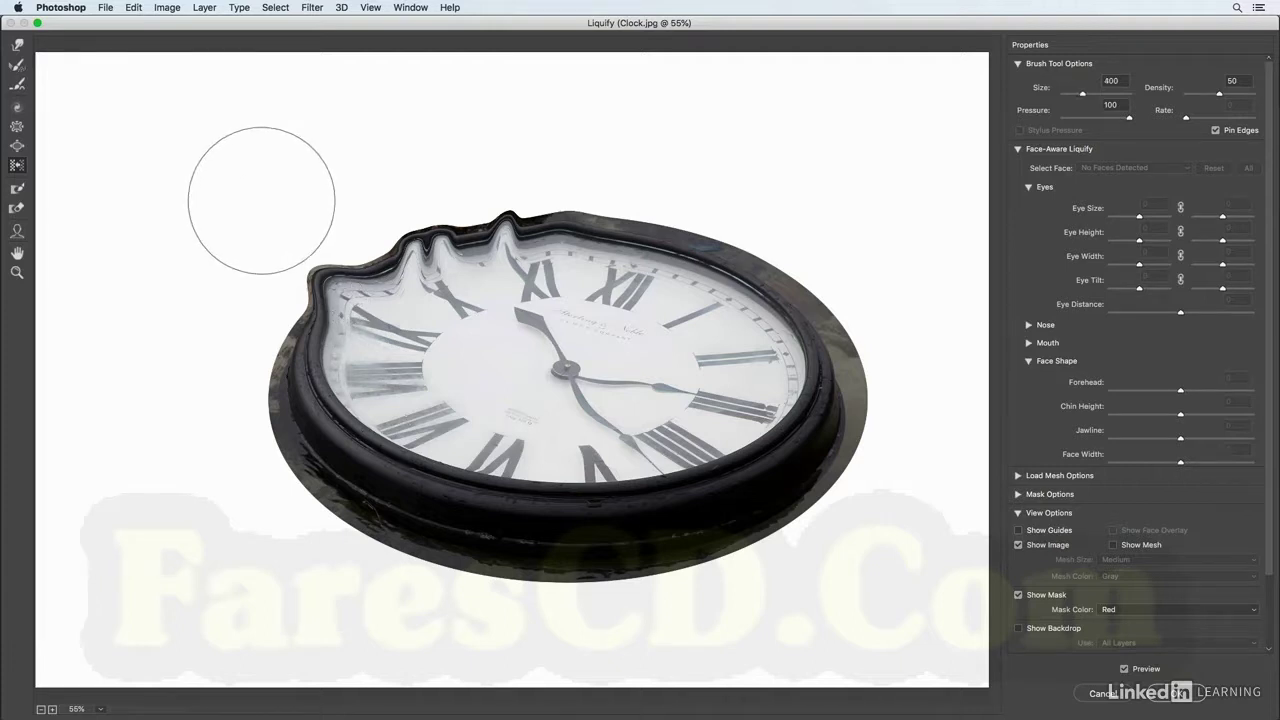
mouse_move(261, 200)
mouse_down()
mouse_move(246, 231)
mouse_move(255, 575)
mouse_move(263, 345)
mouse_move(294, 252)
mouse_move(286, 203)
mouse_up()
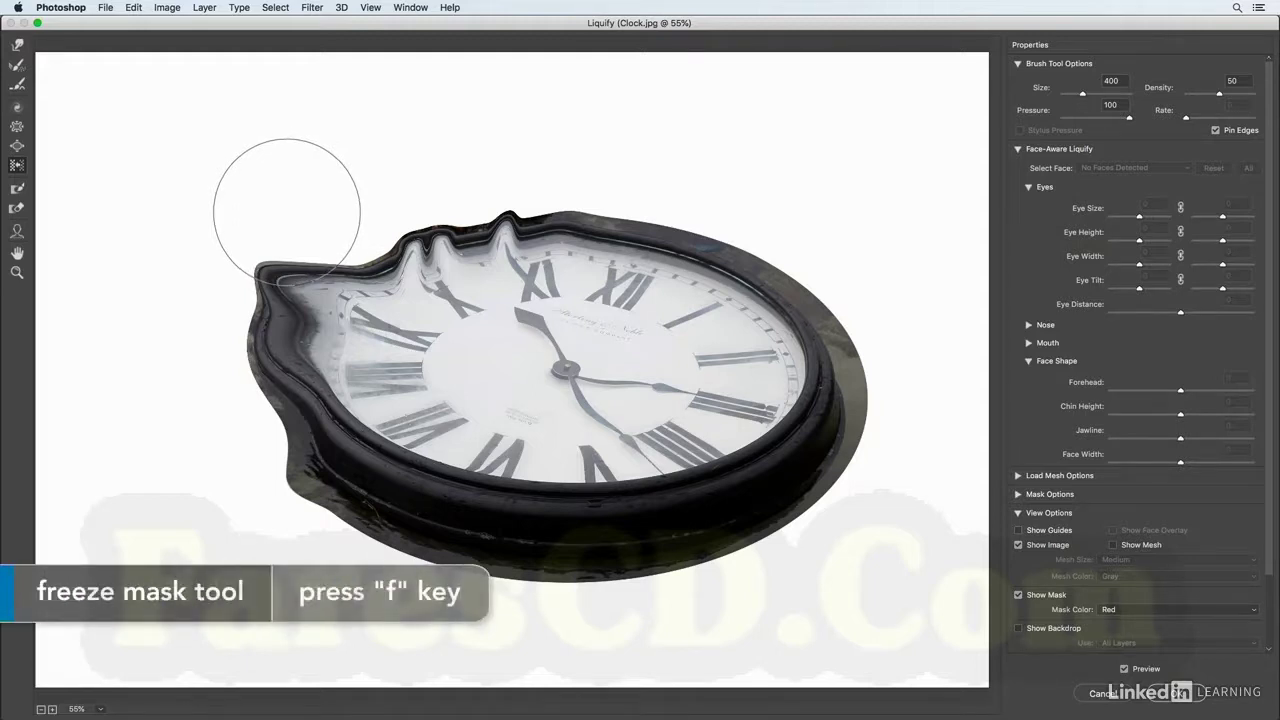
key(f)
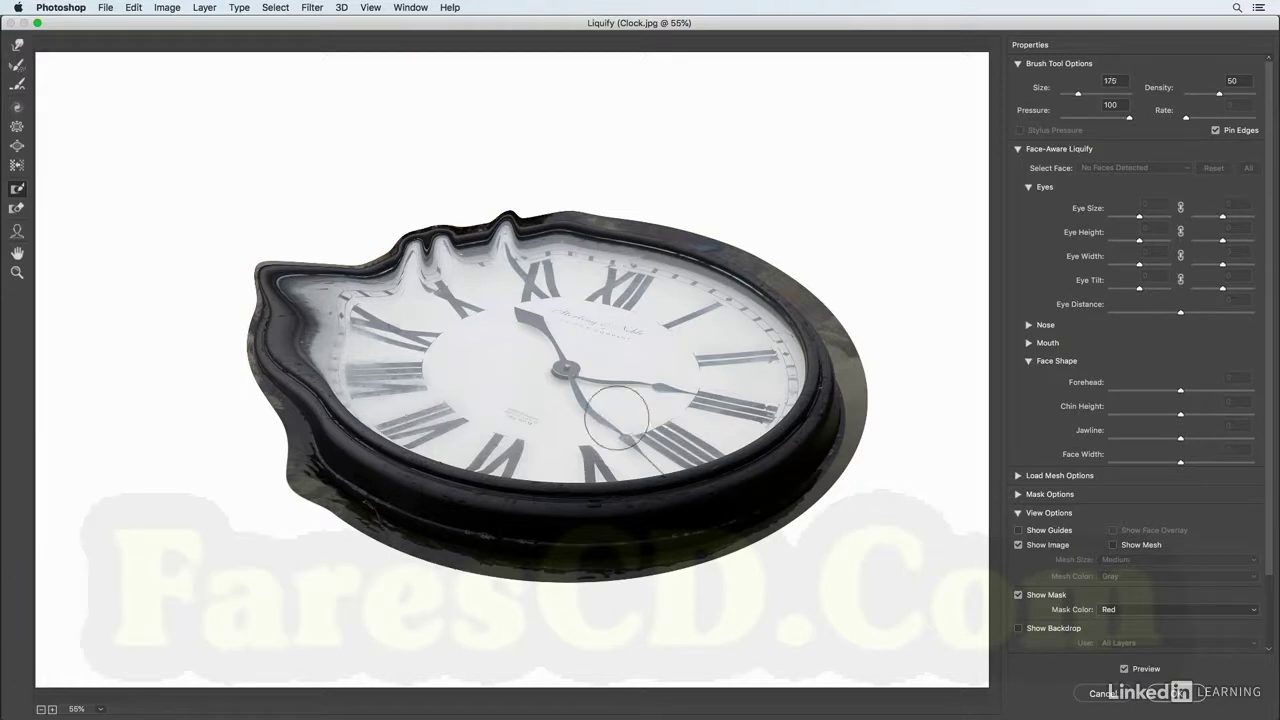
Freeze the clock's centre and hands with a size 250 Freeze Mask brush
key(bracketright)
key(bracketright)
key(bracketright)
key(bracketright)
key(bracketright)
key(bracketright)
key(bracketleft)
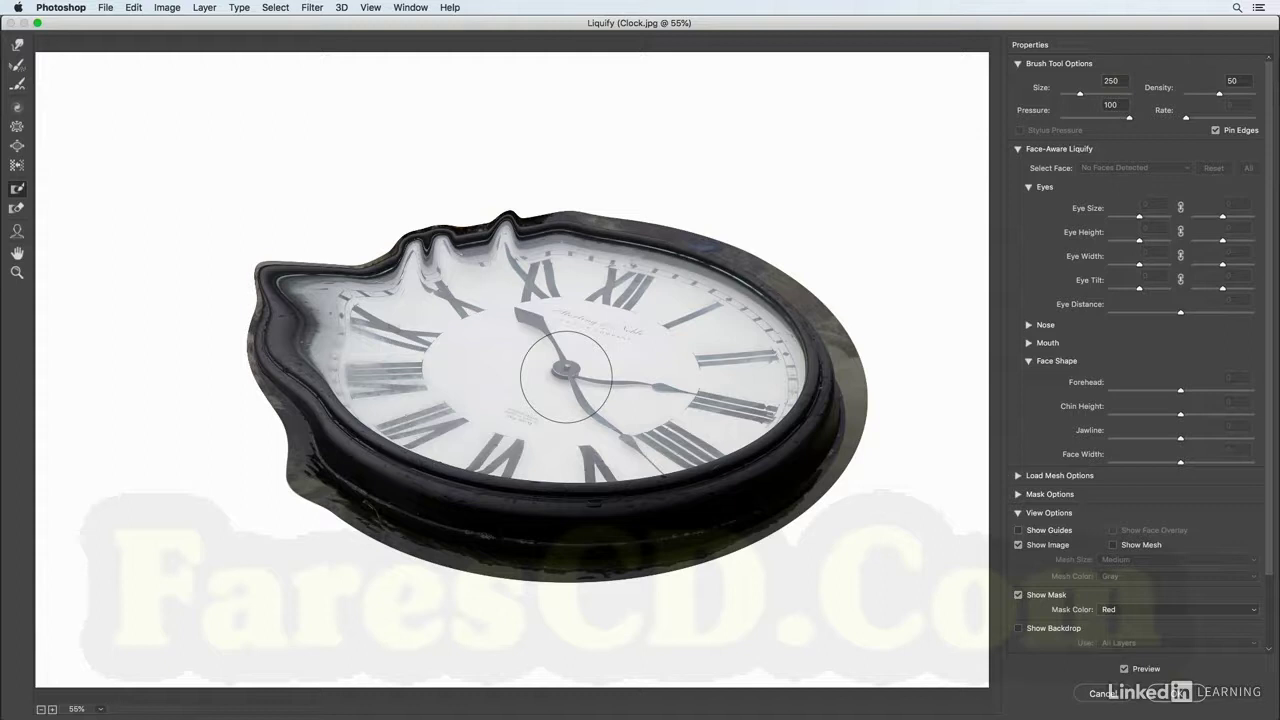
mouse_move(566, 376)
mouse_down()
mouse_move(508, 342)
mouse_move(476, 370)
mouse_move(525, 392)
mouse_move(636, 394)
mouse_move(656, 380)
mouse_move(612, 346)
mouse_move(541, 338)
mouse_move(502, 352)
mouse_move(555, 360)
mouse_up()
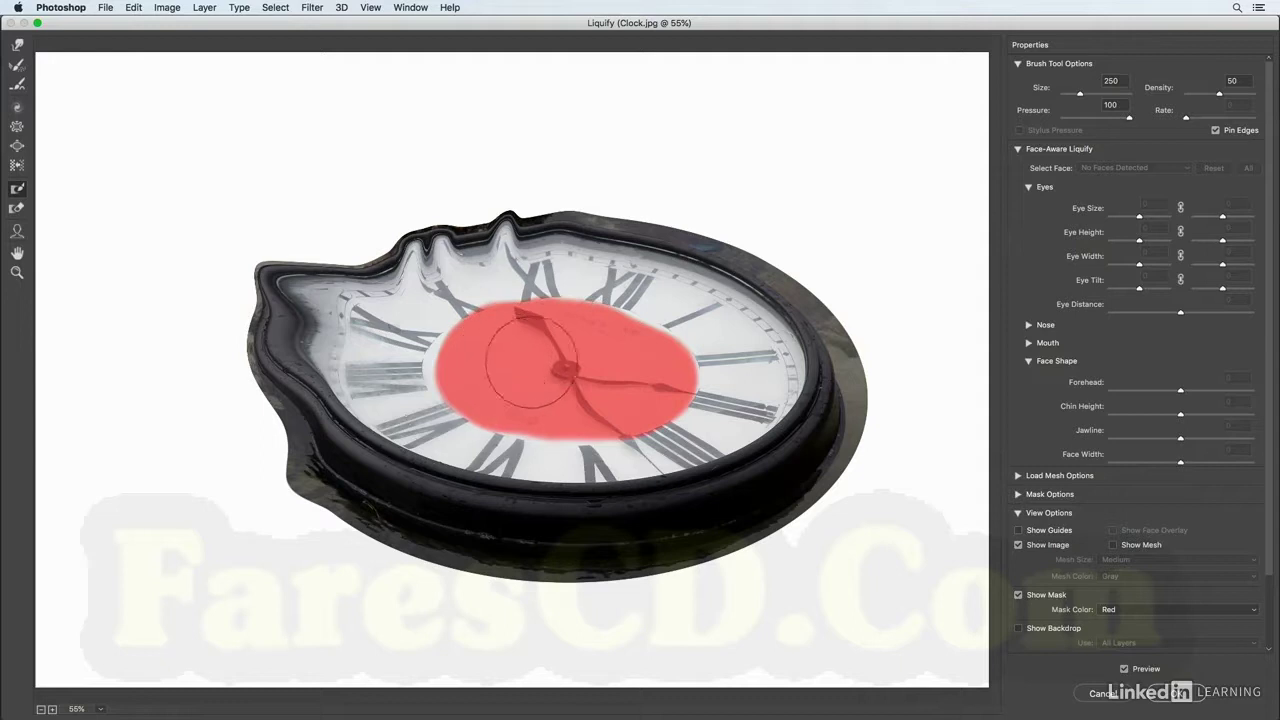
Warp the numerals along the clock's top edge with Forward Warp
key(w)
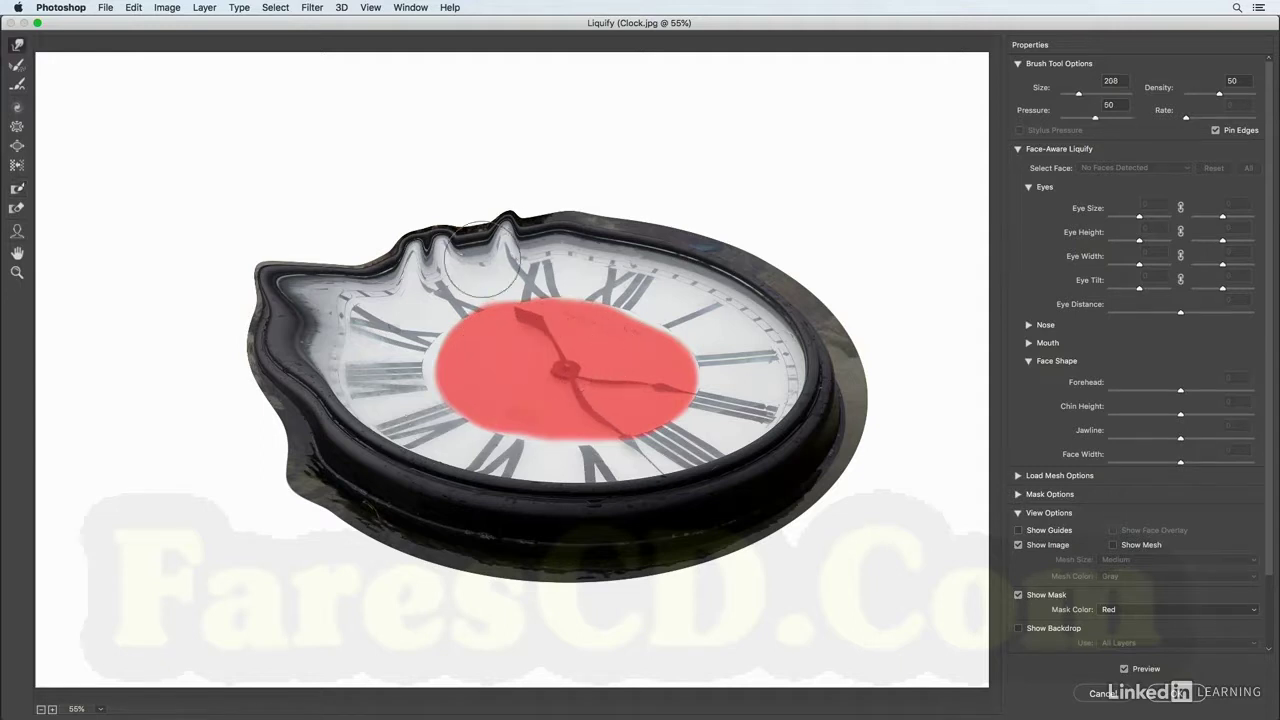
mouse_move(500, 255)
mouse_down()
mouse_move(553, 263)
mouse_move(595, 291)
mouse_move(578, 335)
mouse_move(523, 298)
mouse_move(578, 305)
mouse_move(559, 334)
mouse_move(521, 234)
mouse_move(543, 302)
mouse_move(582, 313)
mouse_move(610, 301)
mouse_move(614, 333)
mouse_move(641, 323)
mouse_move(517, 285)
mouse_up()
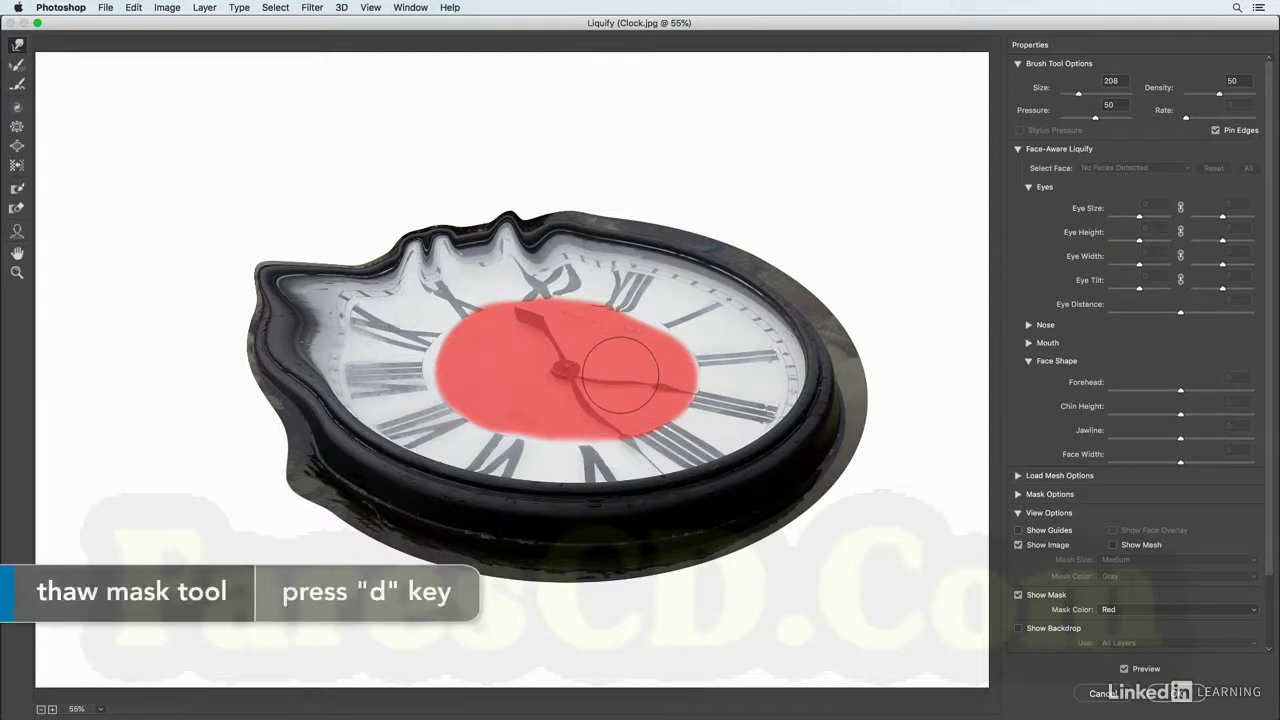
key(d)
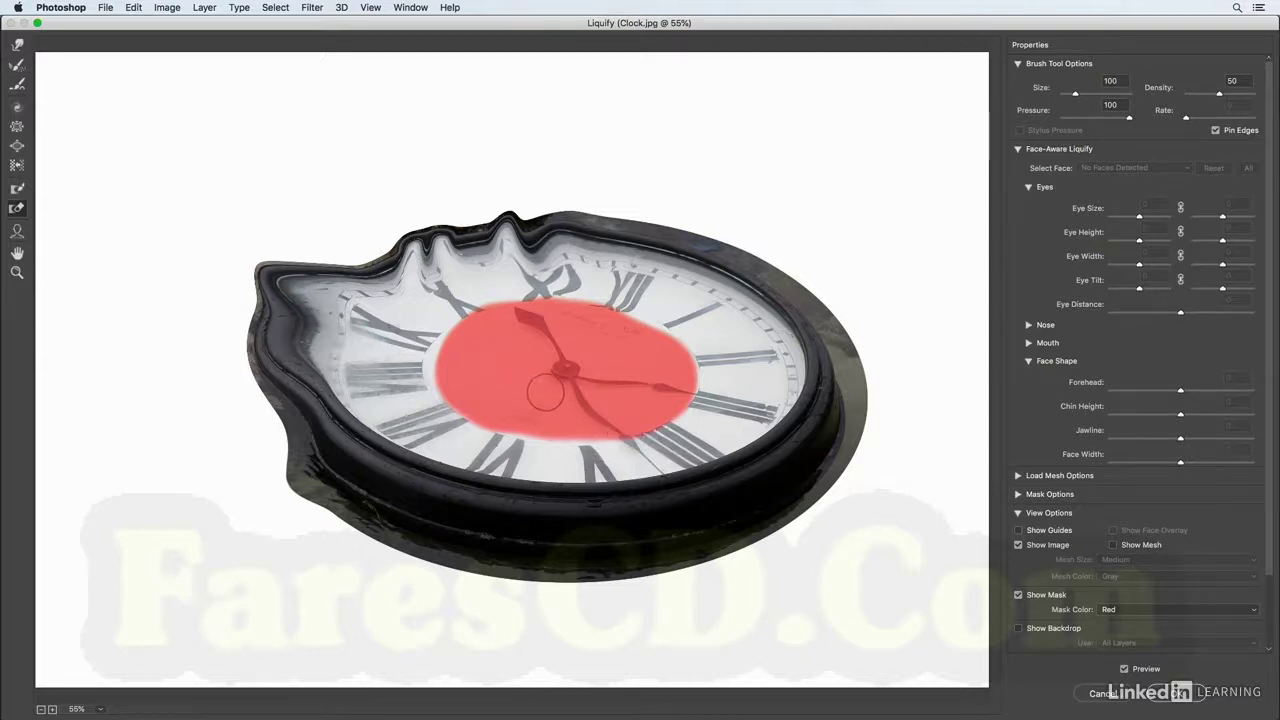
Thaw a small spot of the red freeze mask at the clock's centre
mouse_move(553, 378)
mouse_down()
mouse_move(513, 366)
mouse_move(559, 366)
mouse_move(545, 354)
mouse_move(516, 349)
mouse_move(606, 394)
mouse_move(576, 403)
mouse_up()
scroll(1187, 598, down, 3)
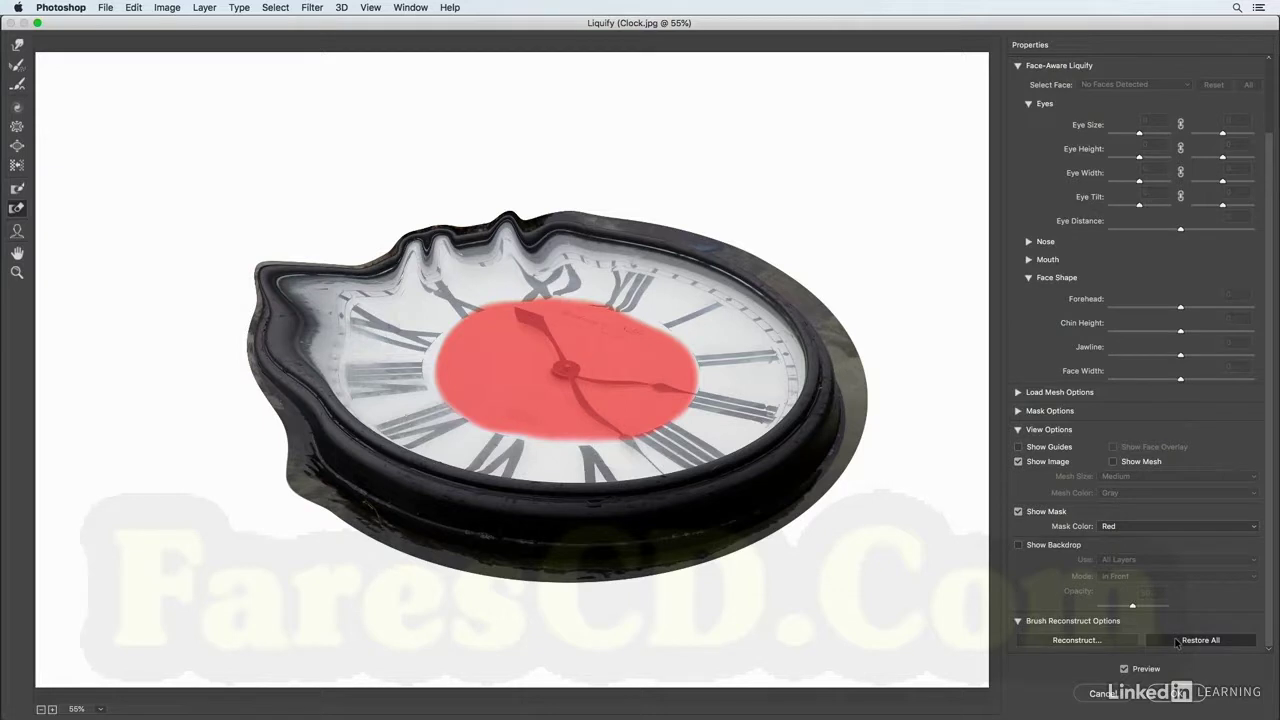
Restore the clock to its undistorted shape and thaw the whole frozen mask area
click(1200, 640)
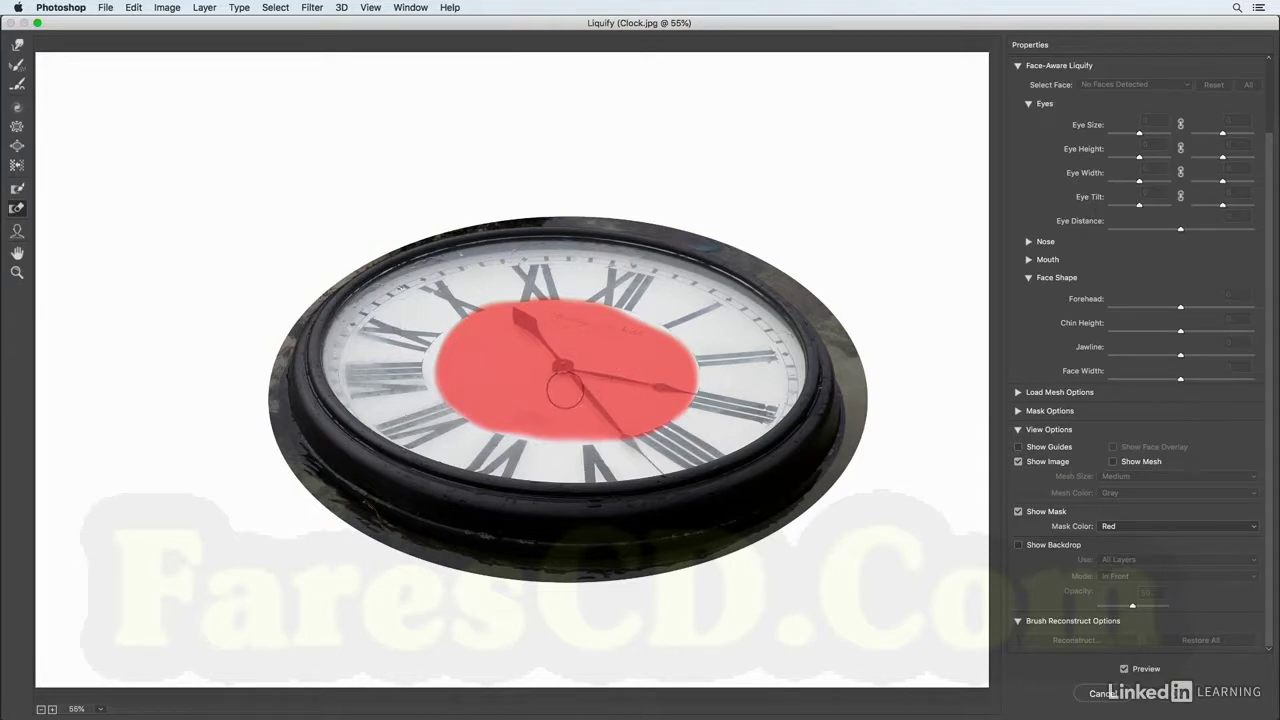
key(bracketright)
key(bracketright)
key(bracketright)
key(bracketright)
key(bracketright)
key(bracketright)
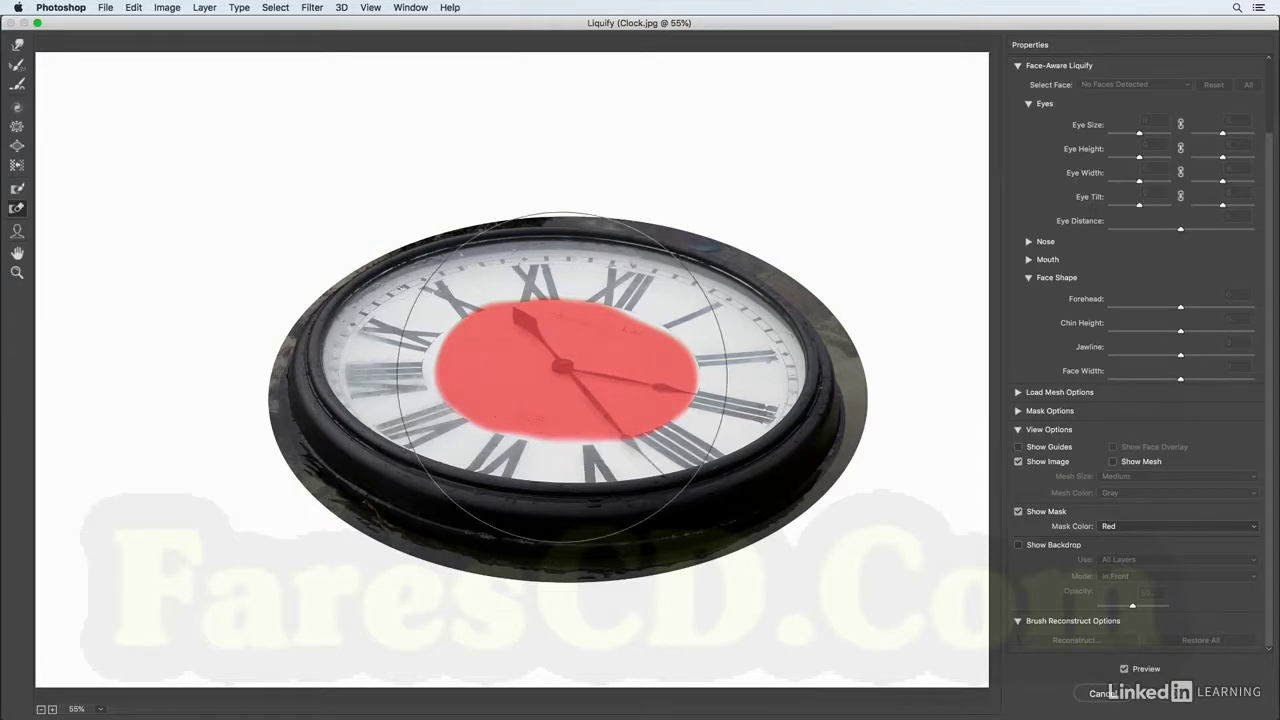
click(562, 378)
drag(562, 378, 414, 243)
key(bracketleft)
key(bracketleft)
key(bracketleft)
key(bracketleft)
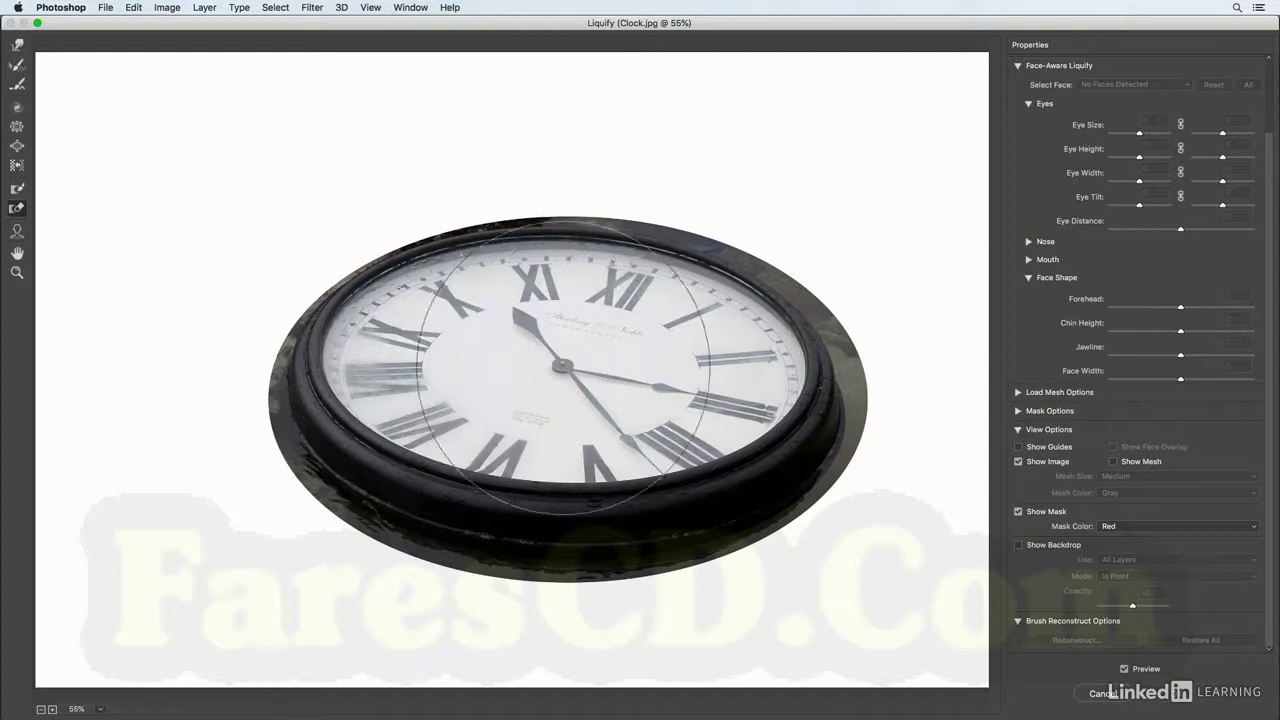
Forward-warp the clock's rim into wavy bulges and drooping dents on the right, bottom, left and upper left
key(bracketleft)
key(bracketleft)
key(w)
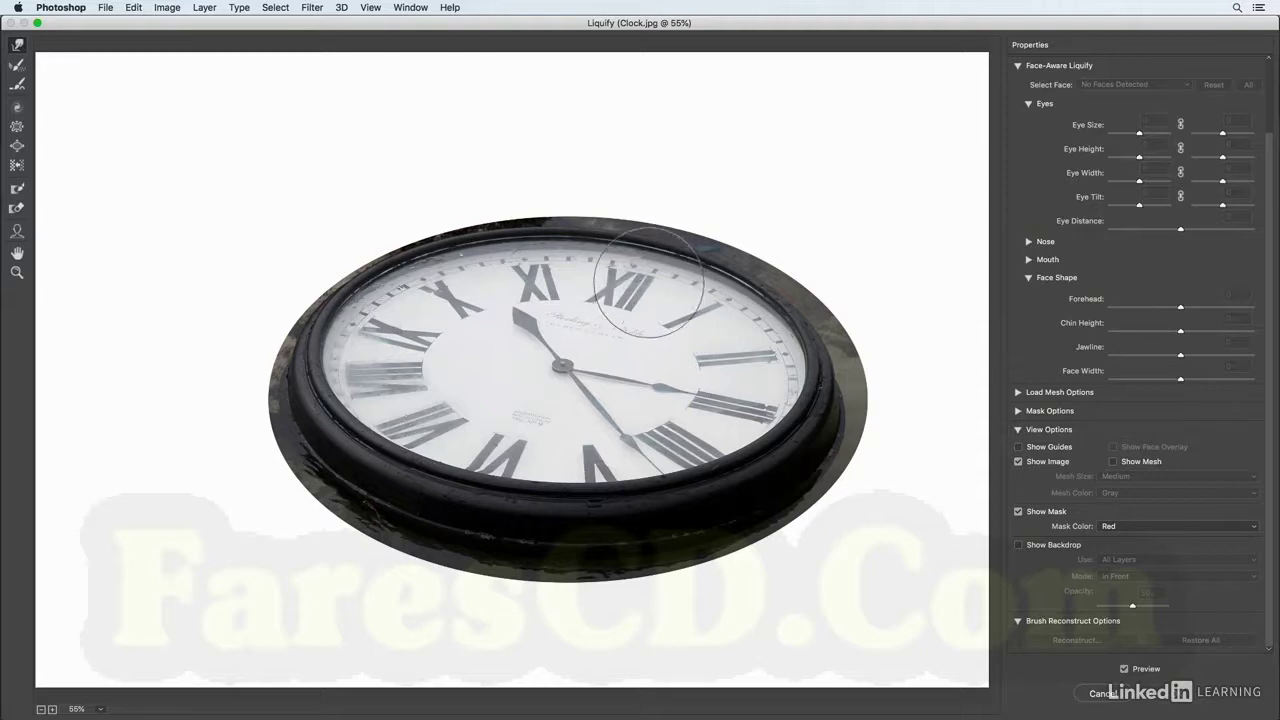
mouse_move(686, 272)
mouse_down()
mouse_move(747, 278)
mouse_move(767, 259)
mouse_move(802, 278)
mouse_up()
mouse_move(709, 371)
mouse_down()
mouse_move(773, 407)
mouse_move(777, 523)
mouse_up()
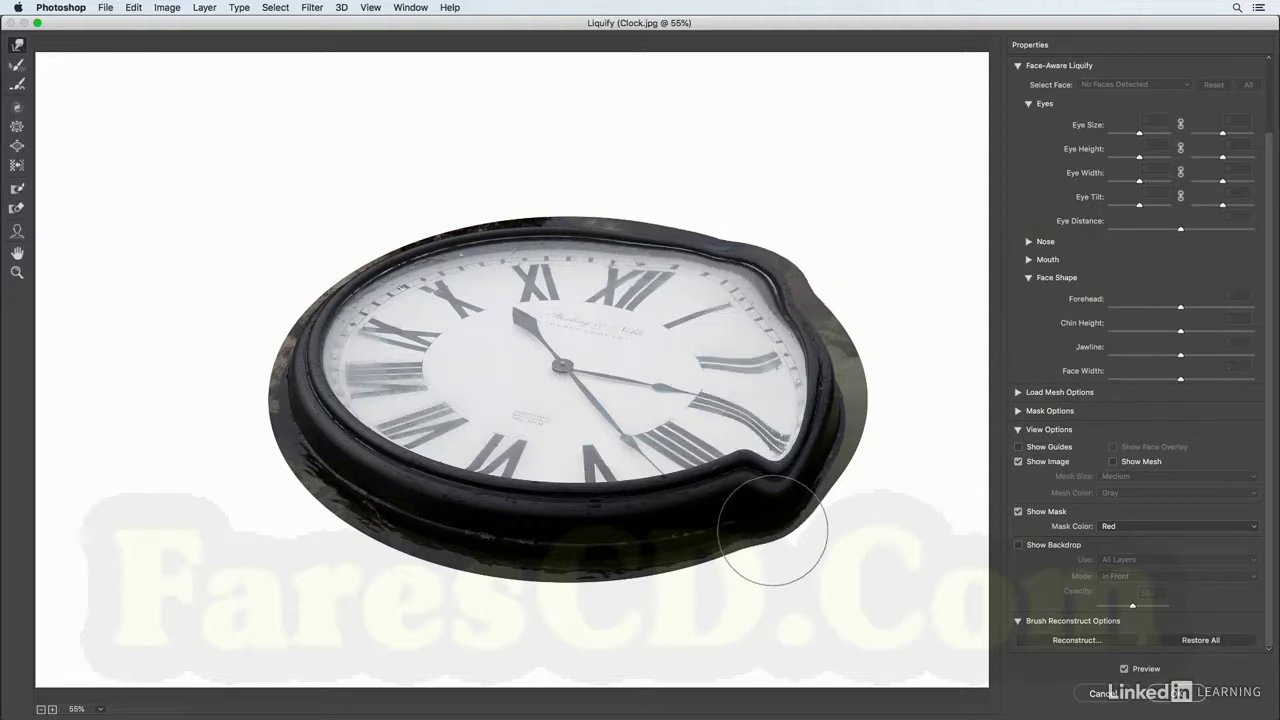
mouse_move(602, 428)
mouse_down()
mouse_move(572, 555)
mouse_move(634, 555)
mouse_move(682, 493)
mouse_move(662, 475)
mouse_move(677, 543)
mouse_up()
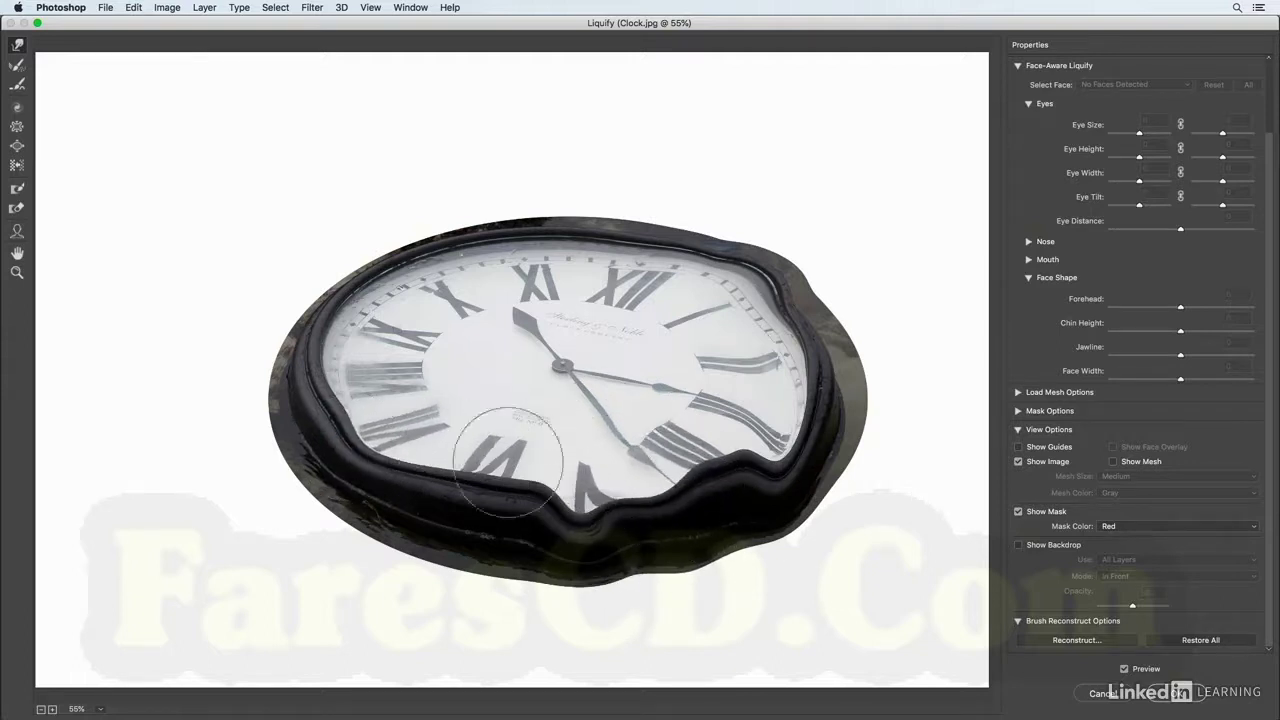
drag(514, 466, 480, 483)
drag(443, 363, 229, 337)
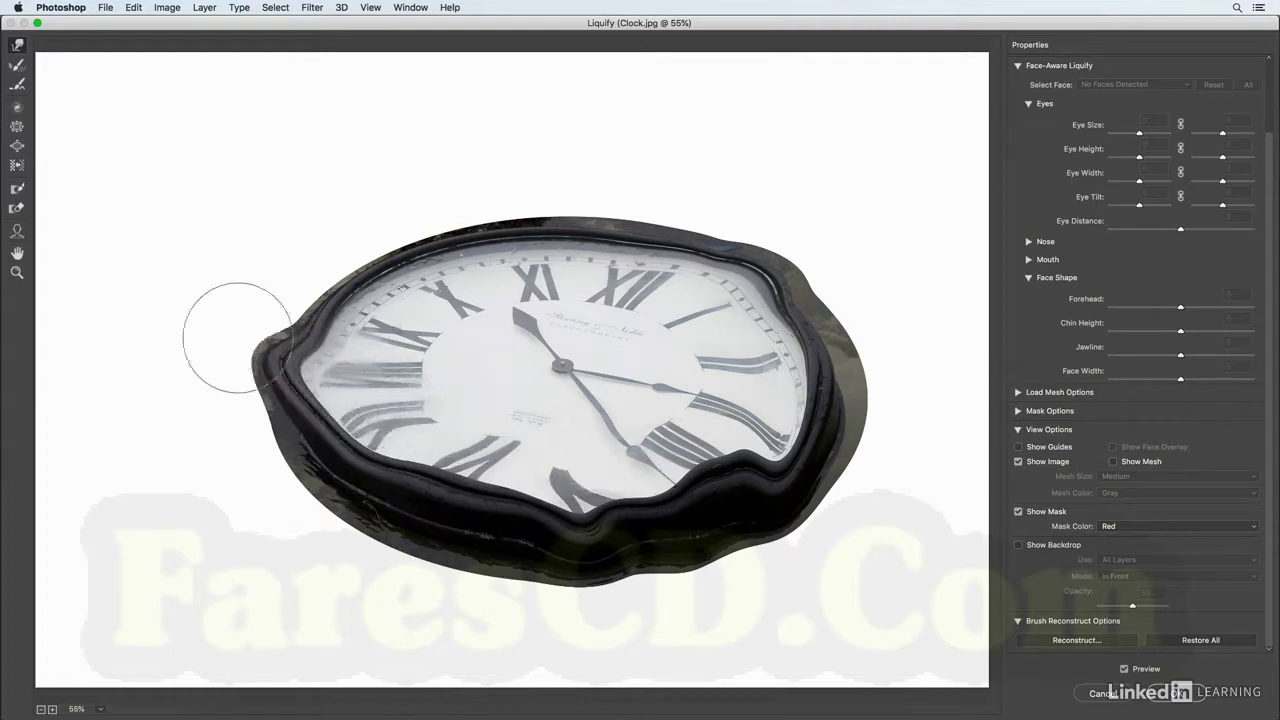
mouse_move(268, 298)
mouse_down()
mouse_move(318, 370)
mouse_move(321, 283)
mouse_move(370, 238)
mouse_move(374, 271)
mouse_move(349, 302)
mouse_move(443, 238)
mouse_up()
mouse_move(390, 305)
mouse_down()
mouse_move(371, 229)
mouse_move(375, 270)
mouse_up()
Twirl the clock's hands and centre clockwise into curves, then apply Liquify as a smart filter
key(c)
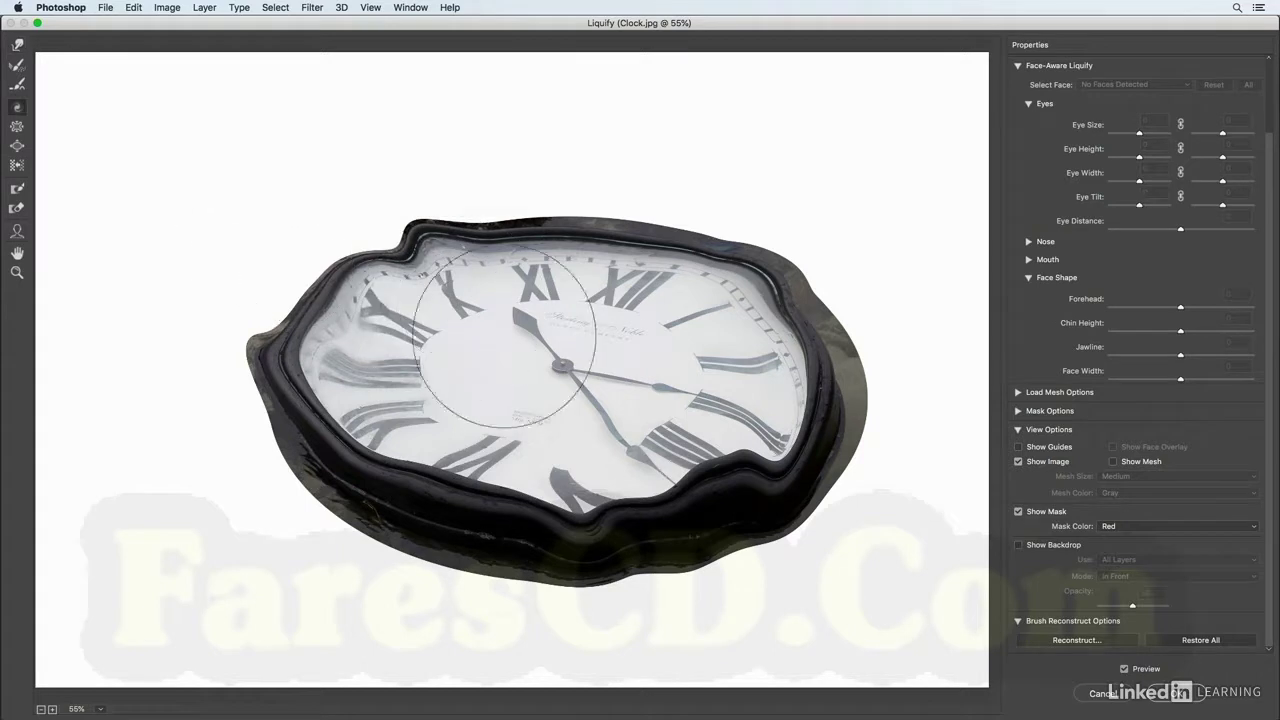
mouse_move(591, 389)
mouse_down()
mouse_move(582, 373)
mouse_move(625, 340)
mouse_move(690, 318)
mouse_move(737, 405)
mouse_move(715, 440)
mouse_move(530, 470)
mouse_move(400, 410)
mouse_move(400, 315)
mouse_move(450, 260)
mouse_move(551, 292)
mouse_move(541, 282)
mouse_up()
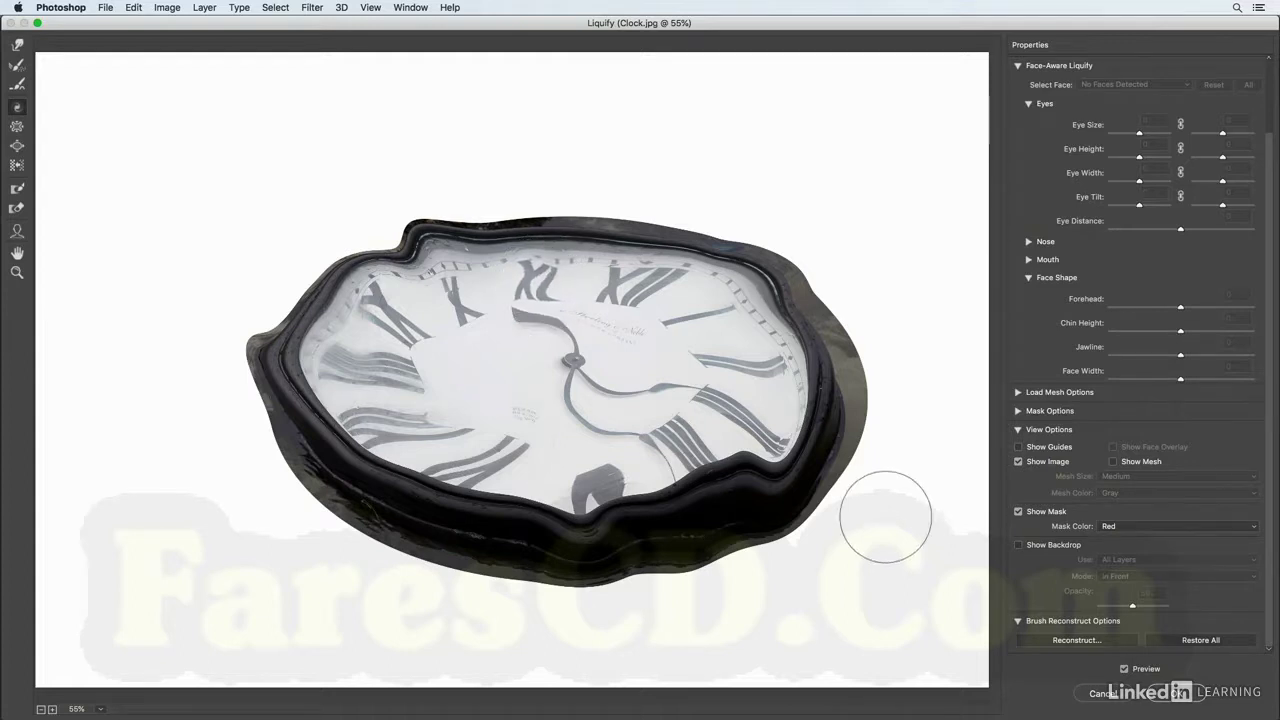
click(1197, 697)
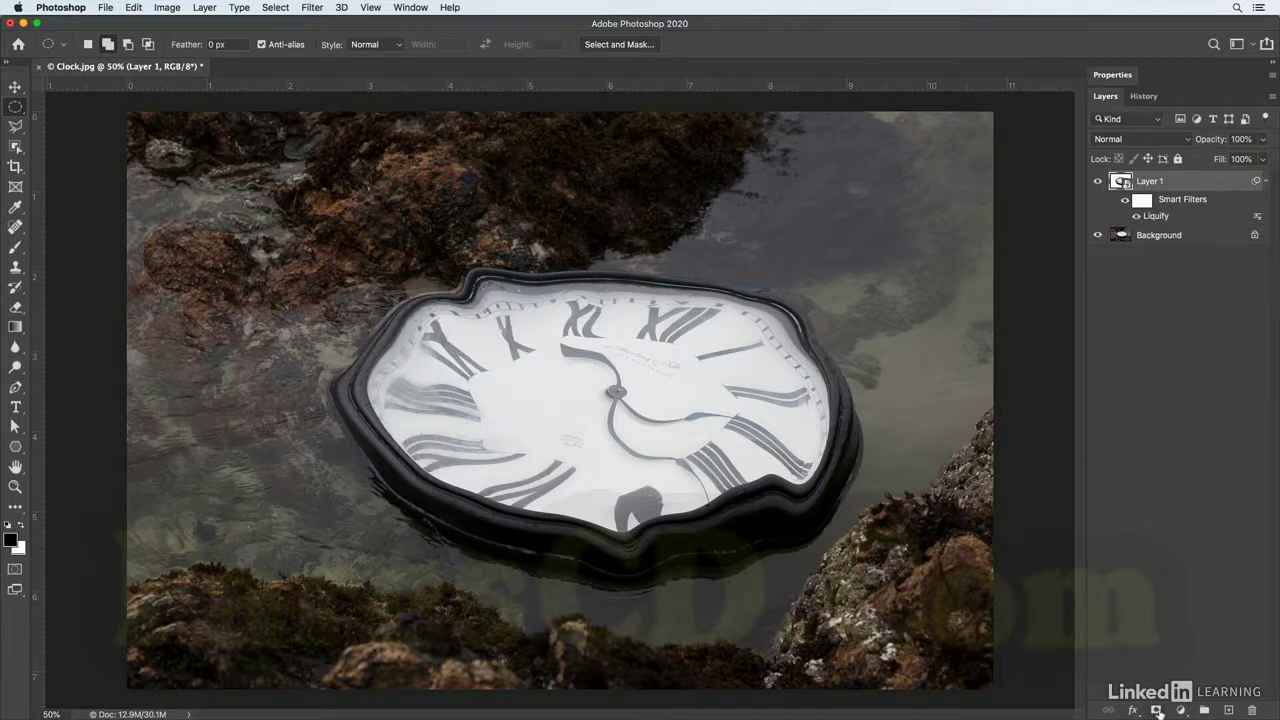
Add a layer mask to Layer 1 and reset the Brush tool to its default settings
click(1157, 711)
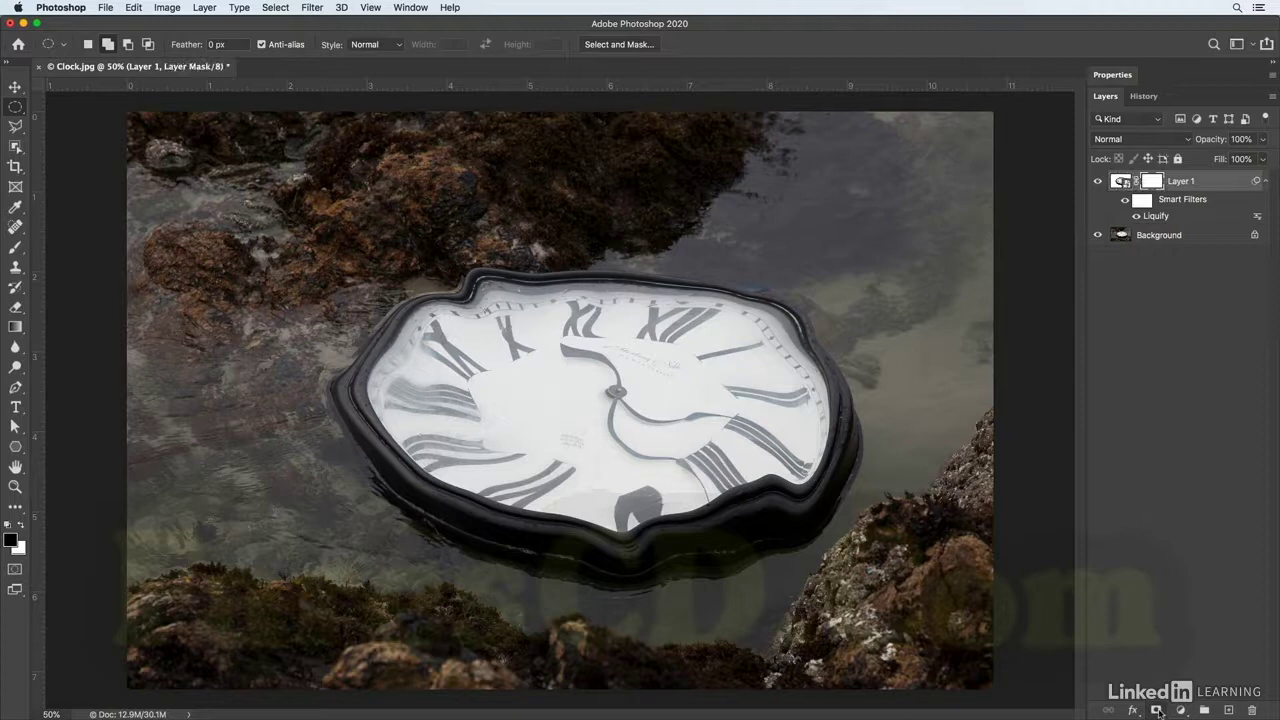
key(b)
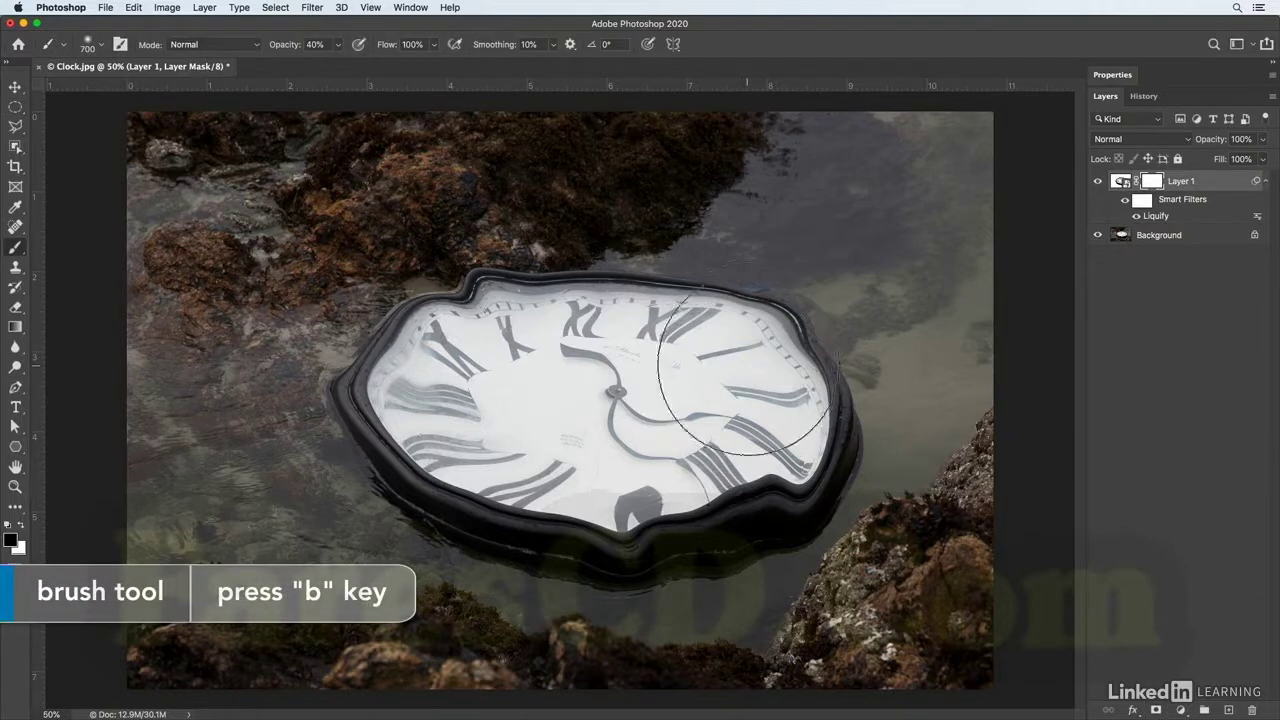
drag(743, 370, 747, 366)
key(bracketleft)
key(bracketleft)
key(bracketleft)
key(bracketleft)
key(bracketleft)
key(bracketleft)
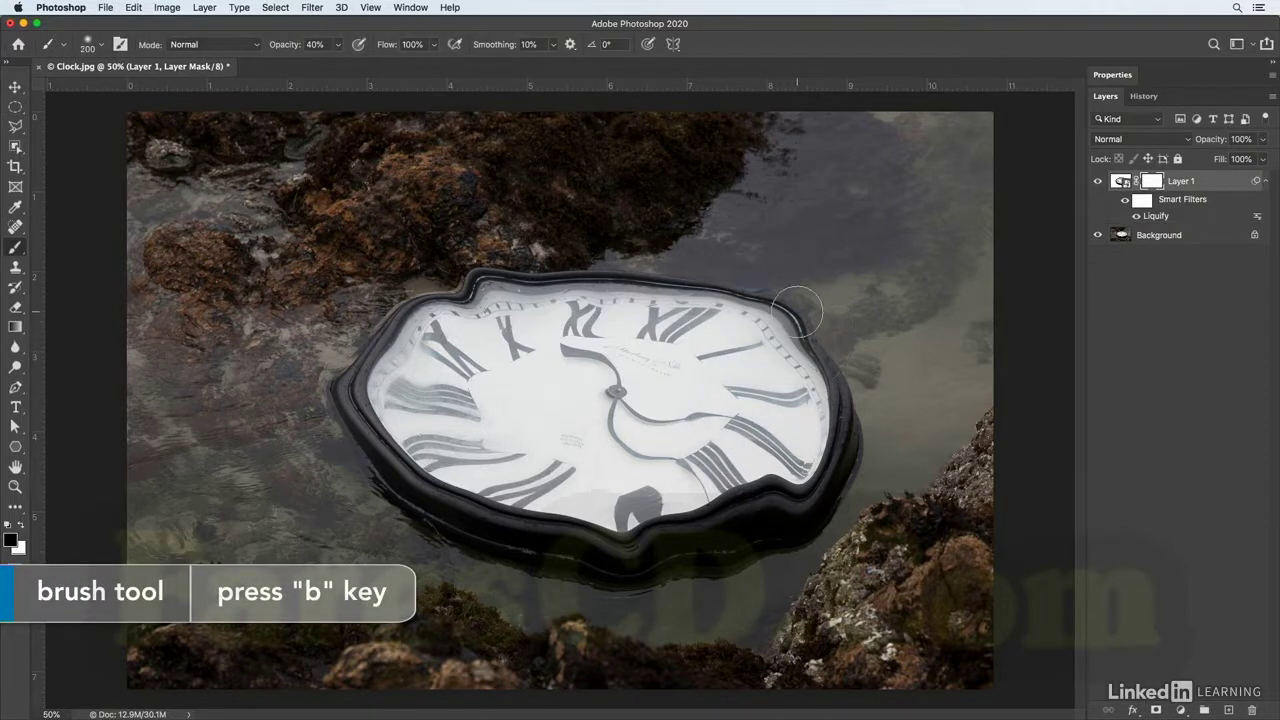
right_click(47, 44)
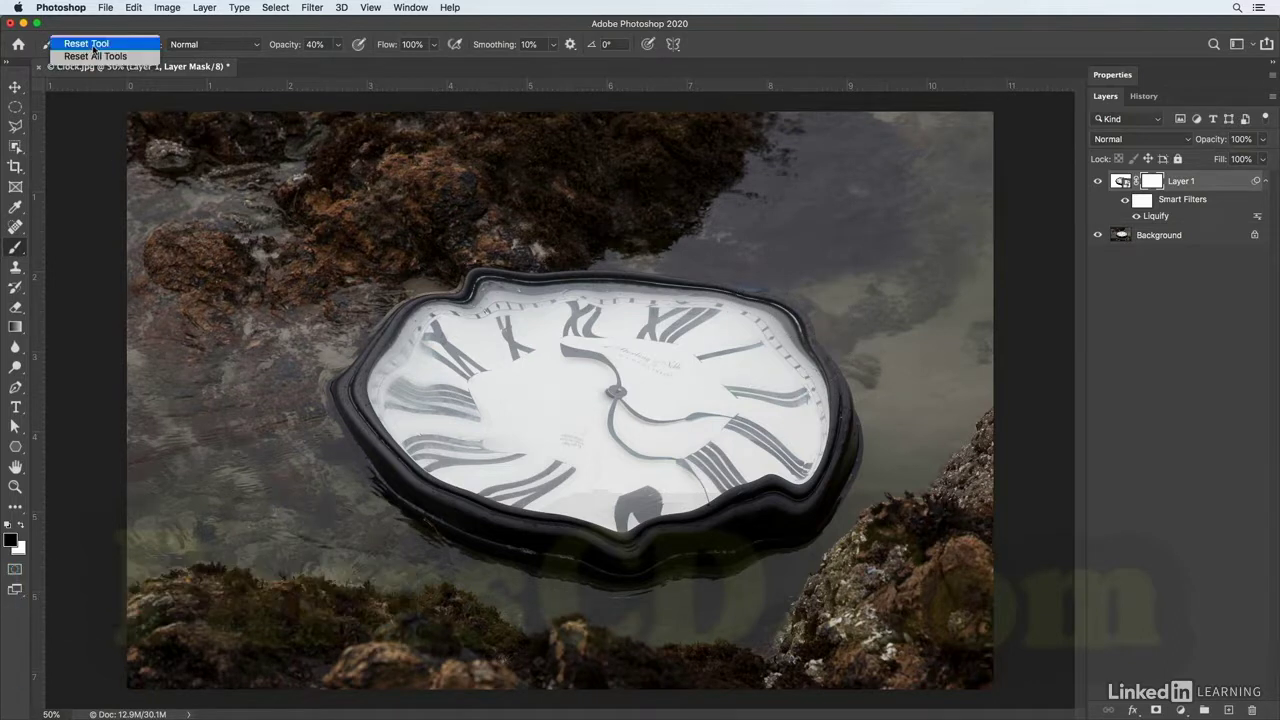
click(90, 44)
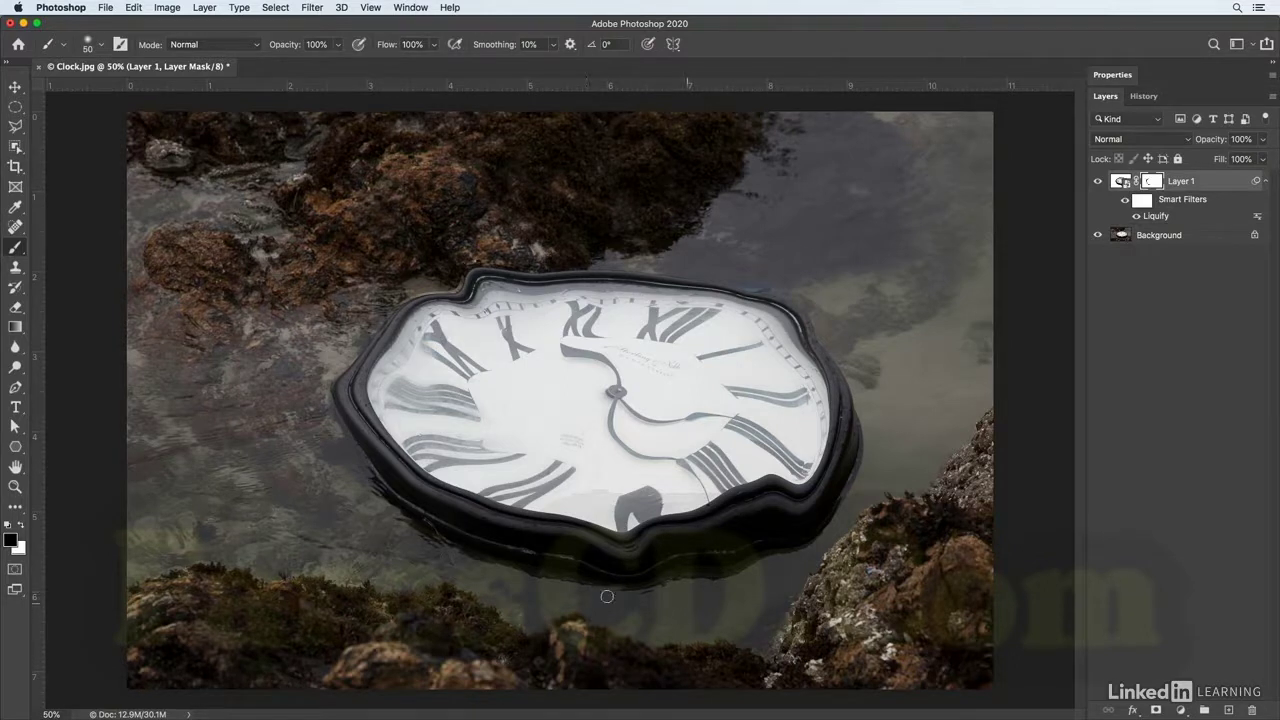
Paint black on the mask along the right side and upper-left rim, then hide Layer 1 to compare
mouse_move(745, 562)
mouse_down()
mouse_move(823, 550)
mouse_move(912, 427)
mouse_up()
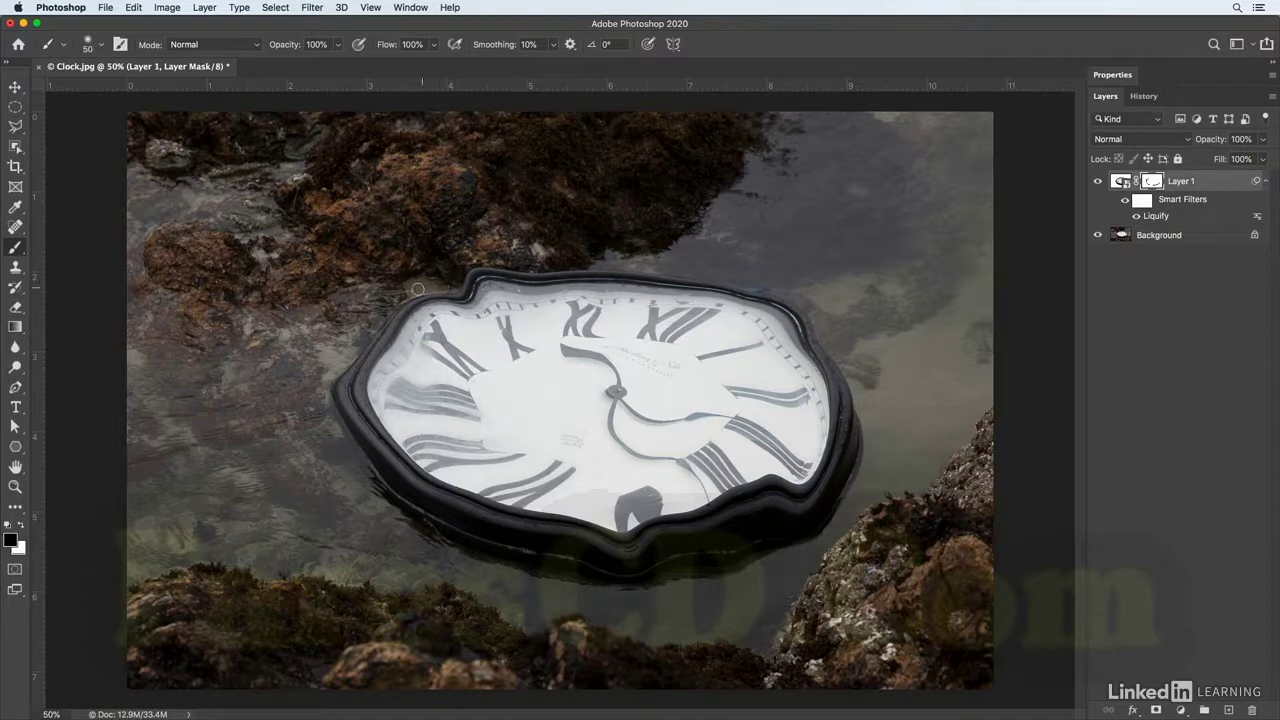
mouse_move(418, 290)
mouse_down()
mouse_move(398, 298)
mouse_move(456, 284)
mouse_up()
key(bracketright)
key(bracketright)
key(bracketright)
key(bracketright)
click(1097, 182)
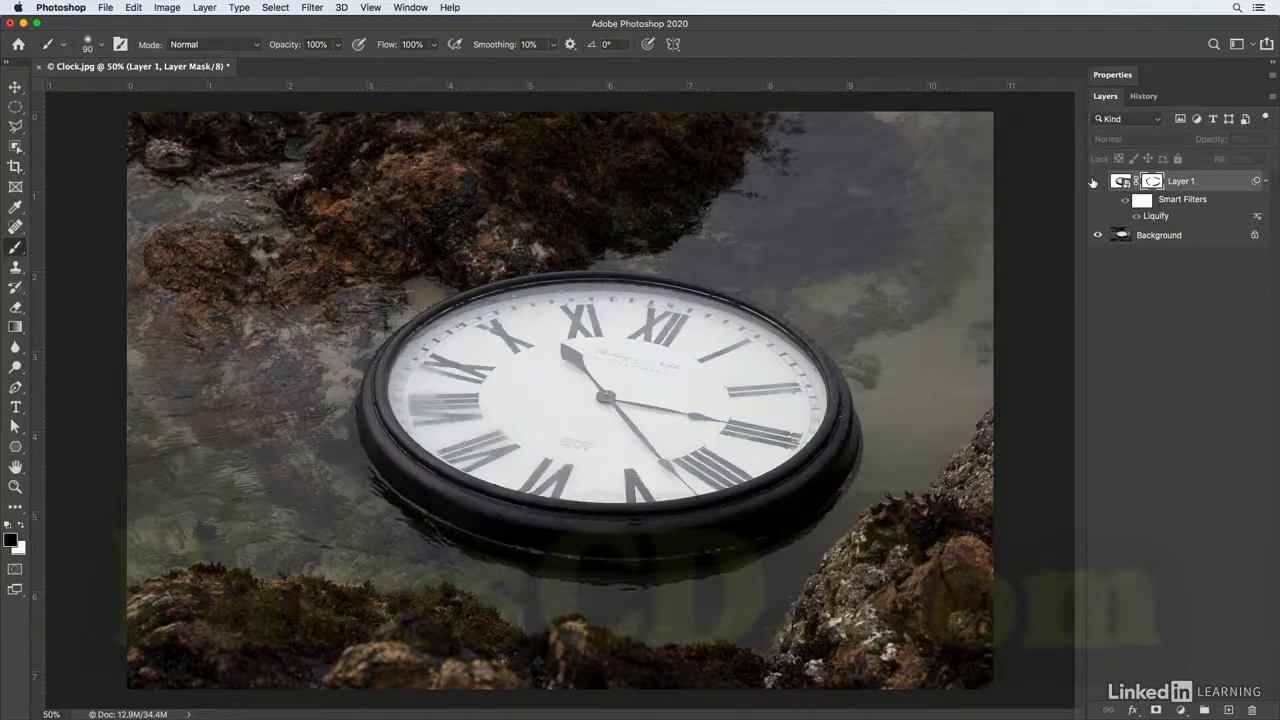
Turn Layer 1's visibility back on so the masked melted clock shows in the pool
click(1095, 182)
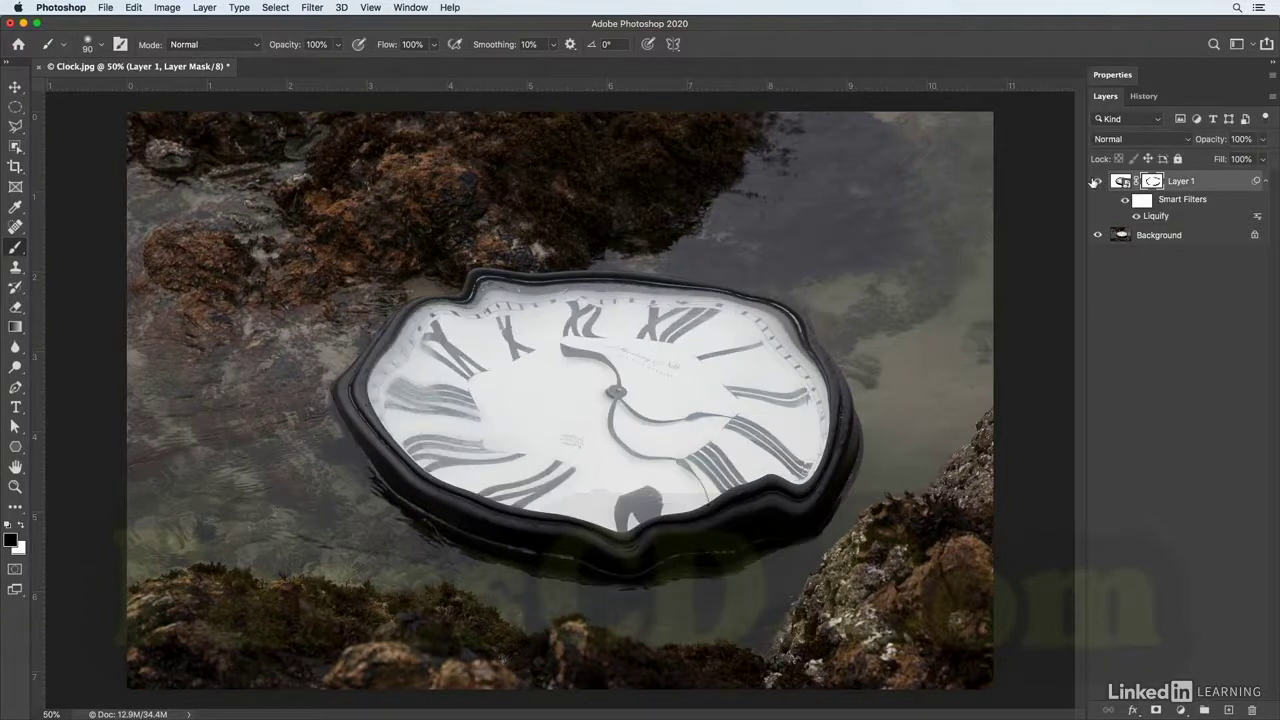